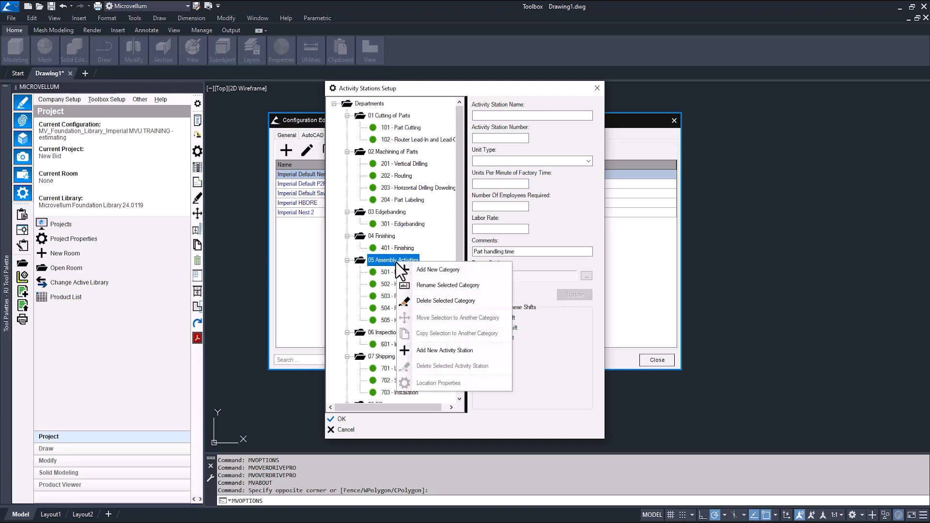
Step: Add a new activity station named "506 - Product Part Sorting" to the 05 Assembly Activities category
left_click(444, 350)
type("506")
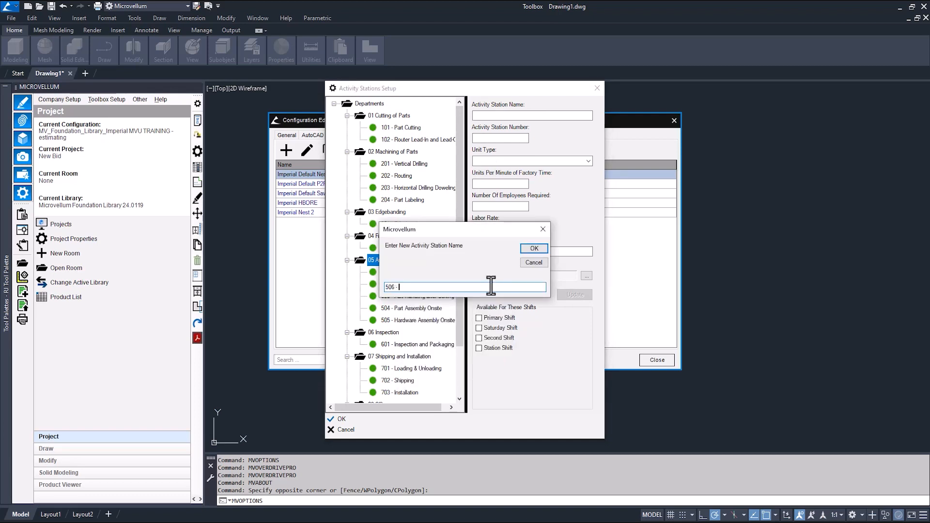
type(" - Product Part Sorting")
key("Return")
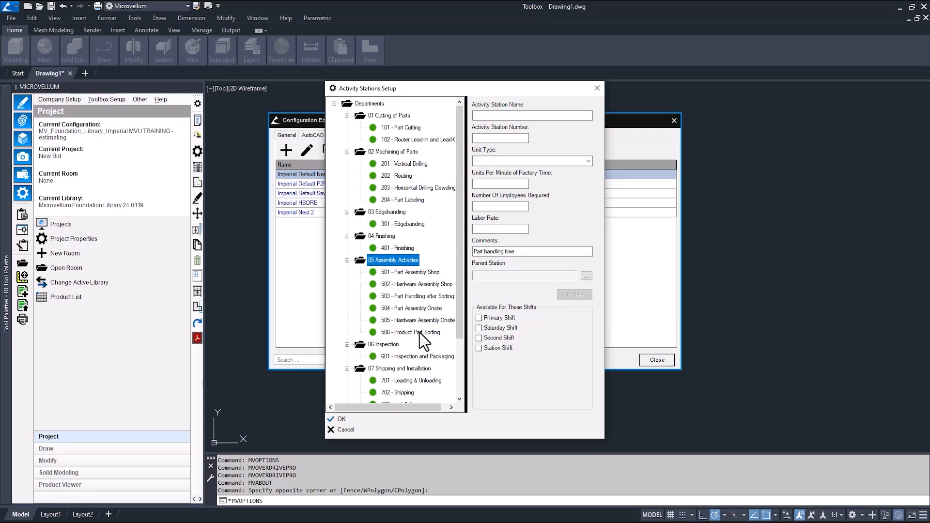
Step: Check the settings of stations 503 and 501 for reference, and set the Product Part Sorting station's number to 506
left_click(402, 297)
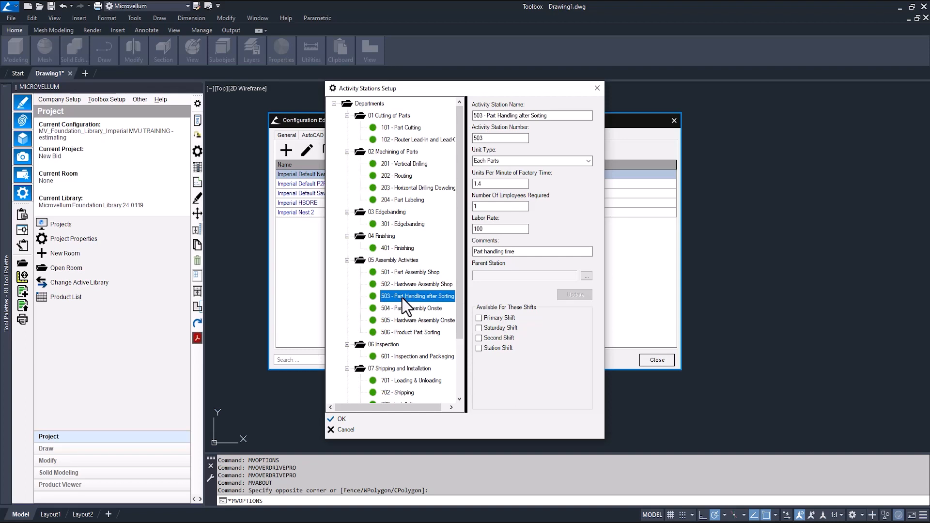
left_click(414, 272)
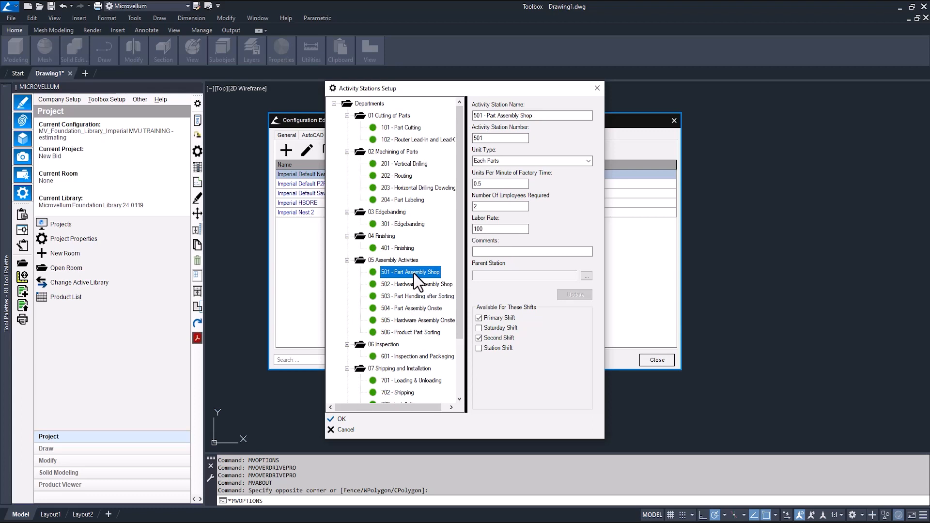
left_click(418, 332)
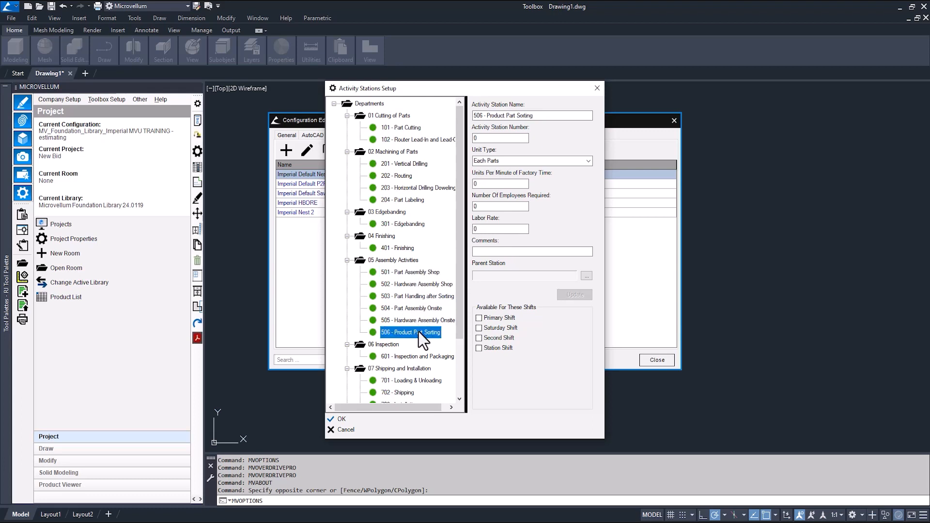
double_click(497, 138)
type("506")
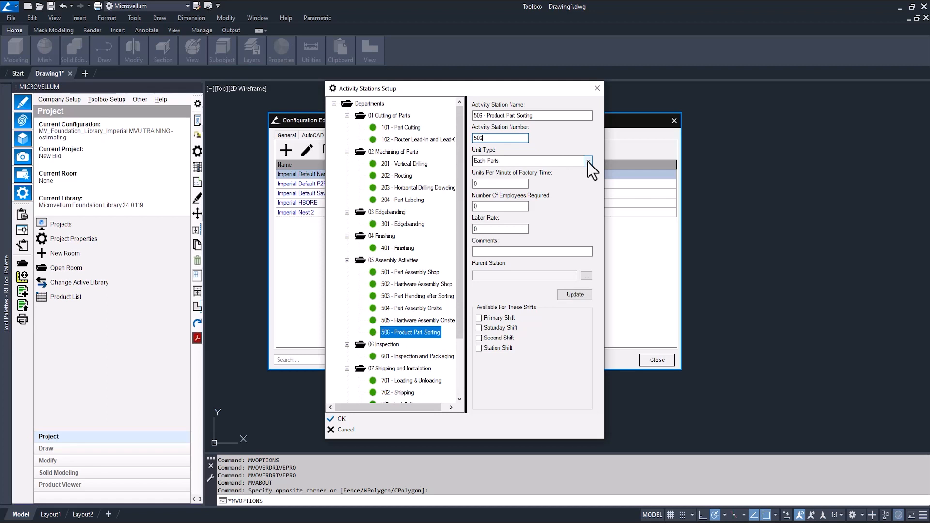
Step: Give the Product Part Sorting station the unit type Each Parts, .5 units per minute of factory time and 1 required employee
left_click(524, 161)
key("Tab")
type("5")
key("Tab")
type("1")
left_click(489, 184)
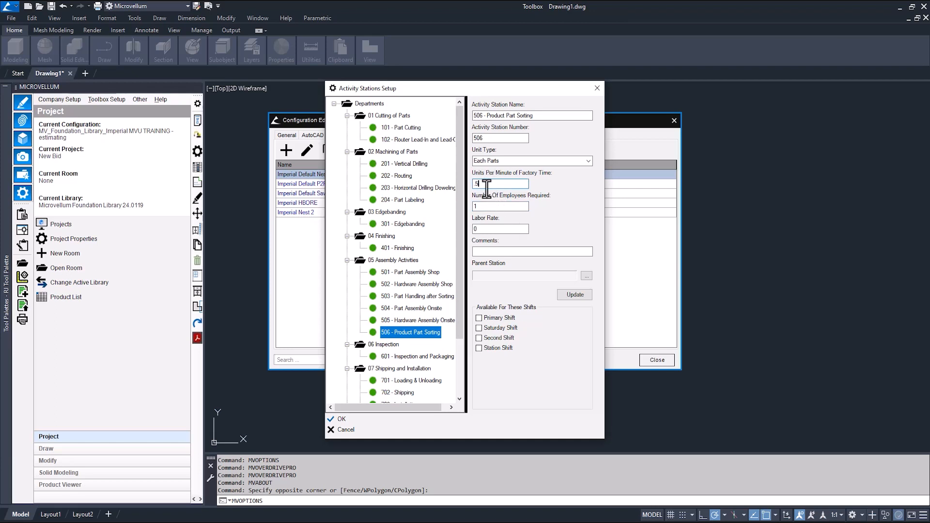
double_click(484, 206)
type("2")
key("shift+Tab")
type("1")
key("BackSpace")
type(".5")
key("Tab")
Step: Set the Product Part Sorting station's labor rate to 100, update the station and save the activity stations setup
left_click_drag(496, 230, 461, 231)
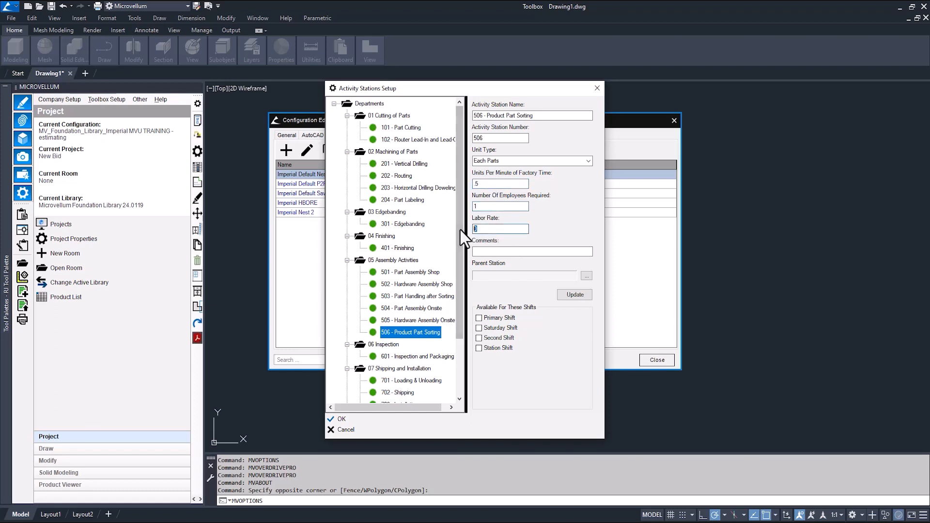
type("100")
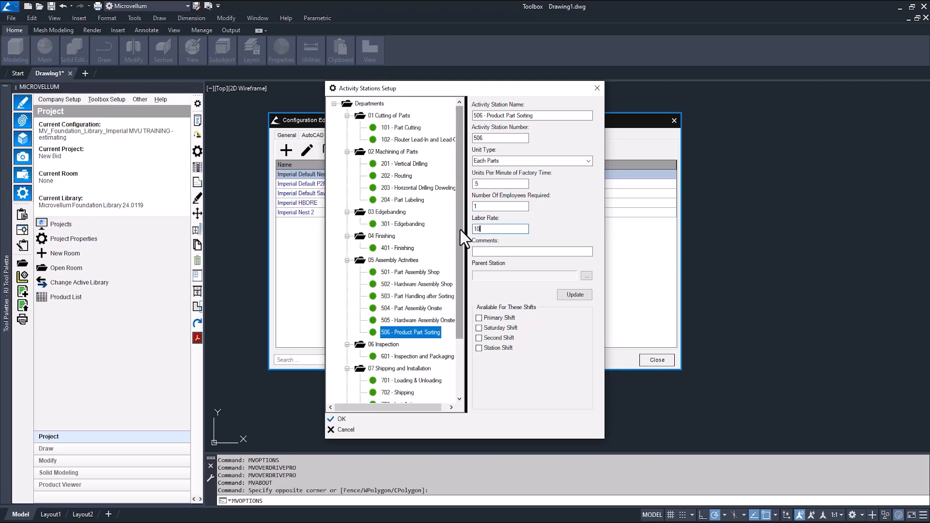
left_click(526, 251)
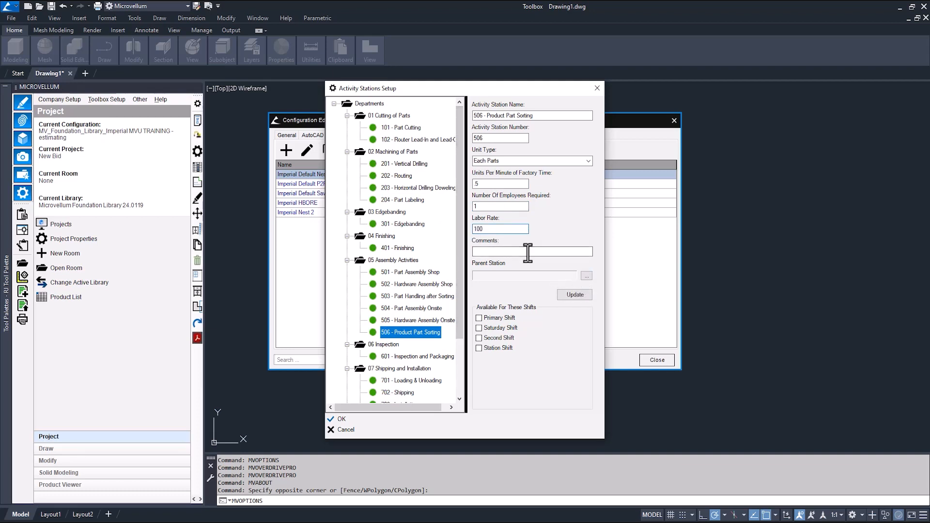
left_click(573, 295)
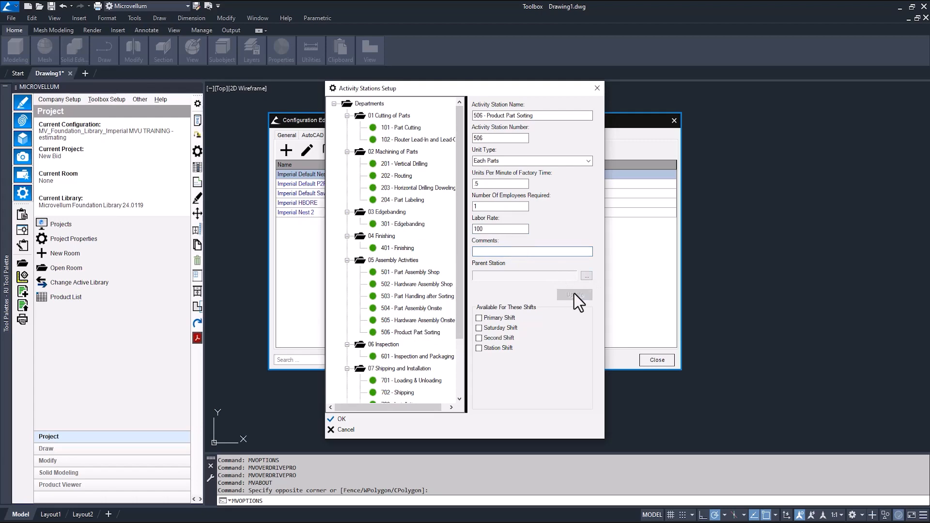
left_click(400, 333)
left_click(341, 418)
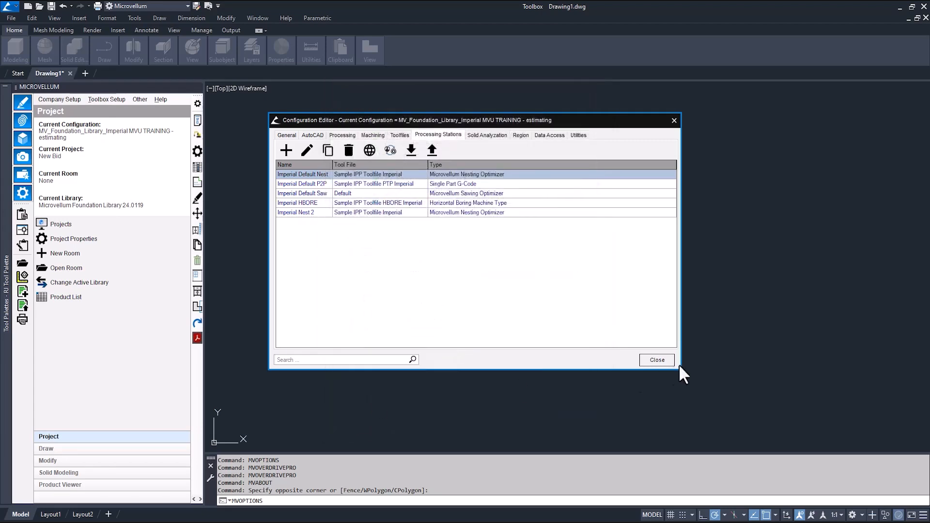
Step: Close the Configuration Editor and open the existing work order Test WO in the Processing Center
left_click(657, 360)
left_click(22, 245)
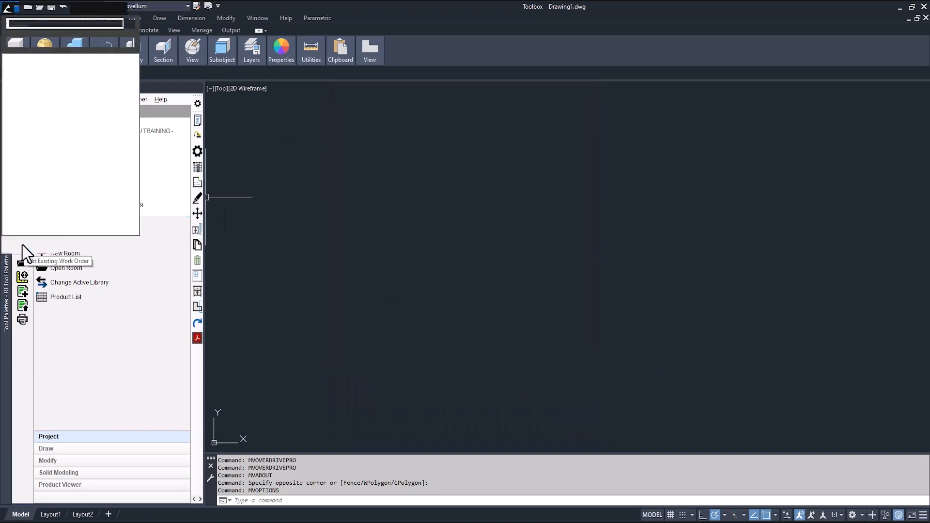
double_click(350, 142)
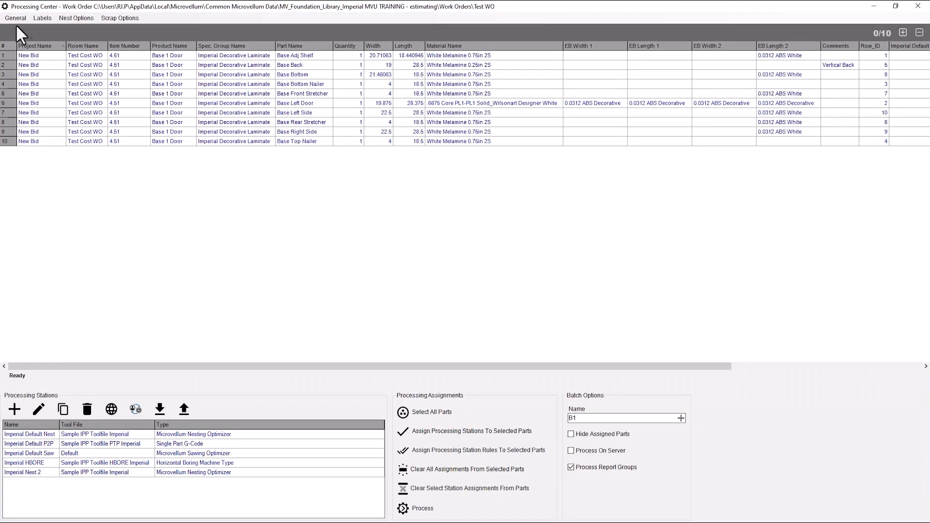
Step: Preview the "Cost Based Estimating Report - Shop Labor Quote" for the Test WO work order
left_click(15, 18)
mouse_move(49, 91)
left_click(147, 92)
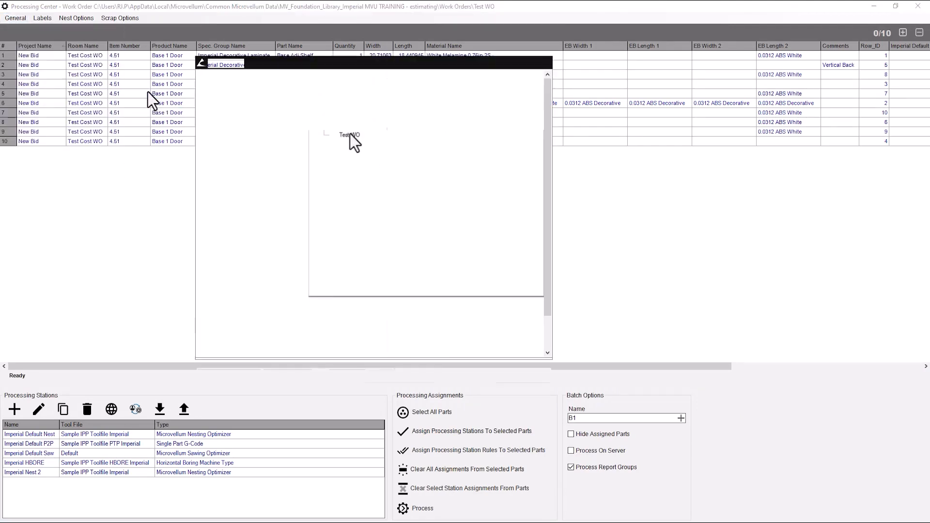
left_click(288, 105)
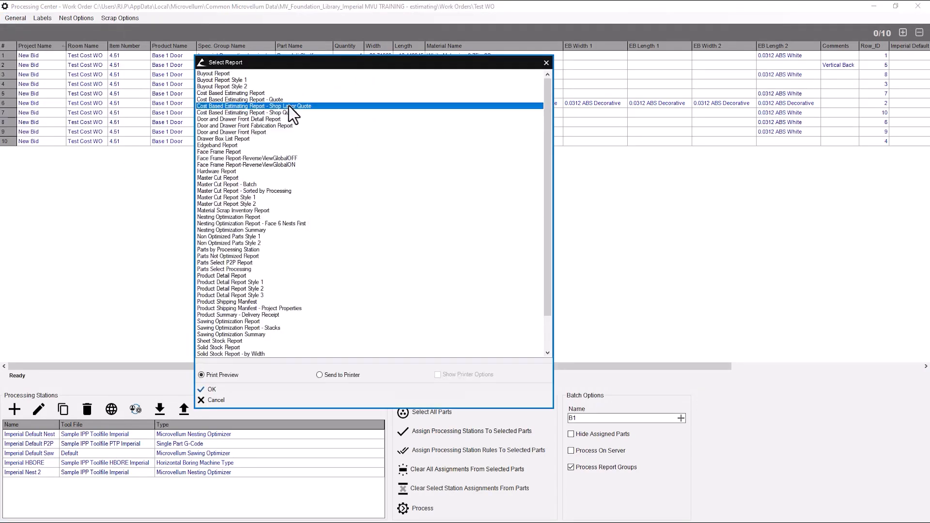
double_click(288, 106)
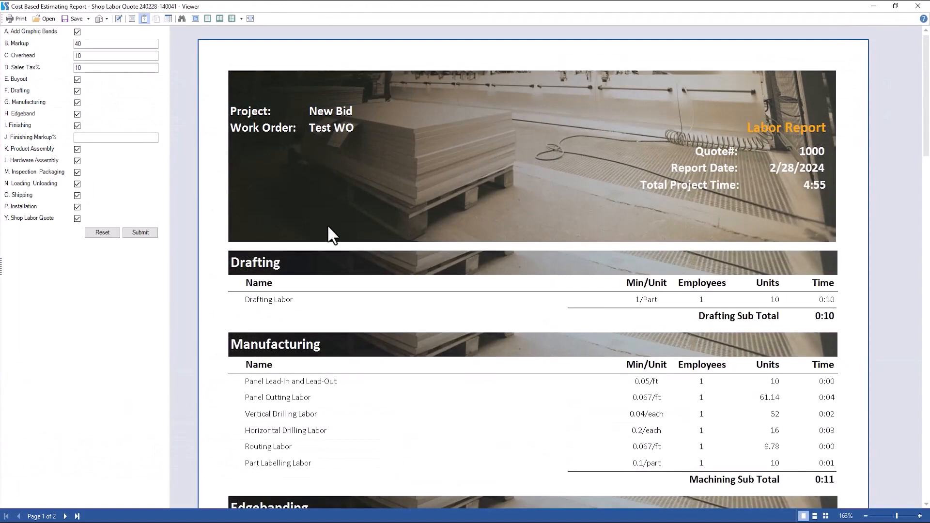
Step: Examine which labor entries the report's Product Assembly section lists, and close the report viewer
scroll(327, 224, "down", 3)
scroll(327, 223, "down", 3)
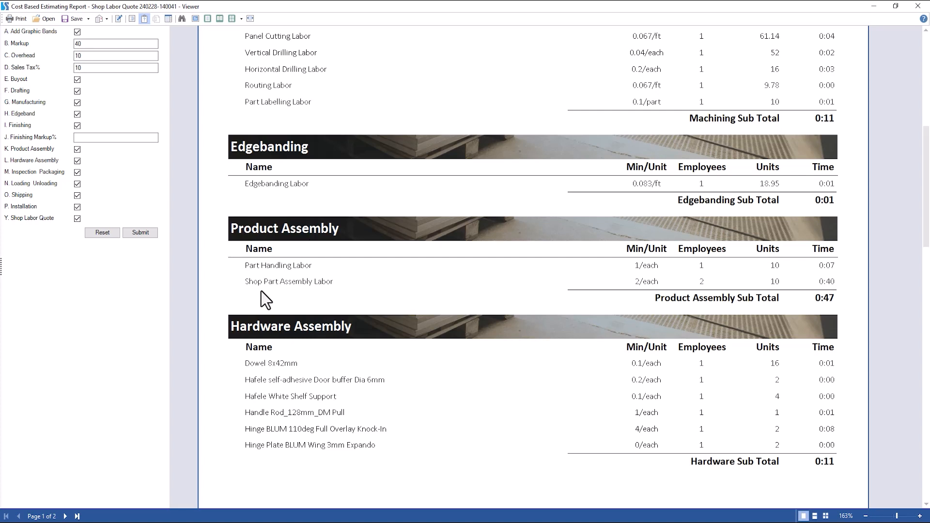
left_click(918, 6)
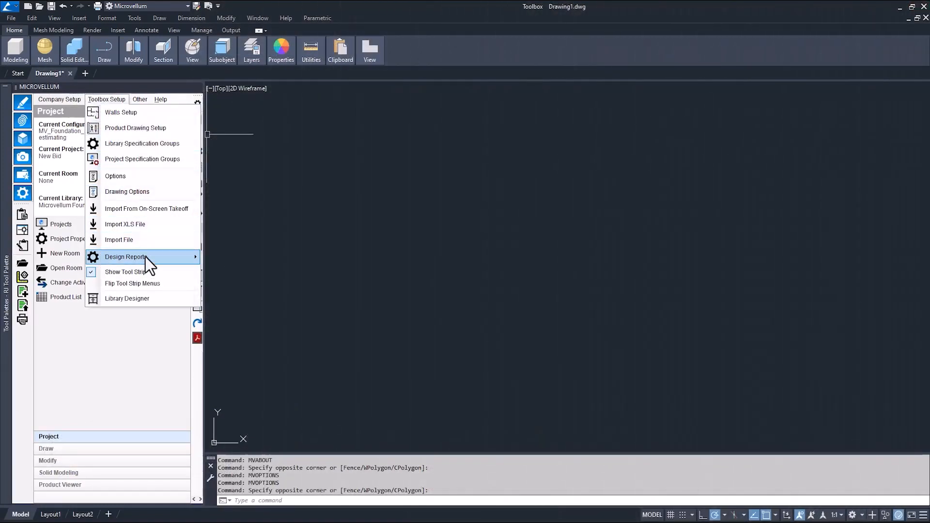
Step: Start a new manufacturing report based on the existing "Cost Based Estimating Report - Shop Labor Quote"
mouse_move(145, 257)
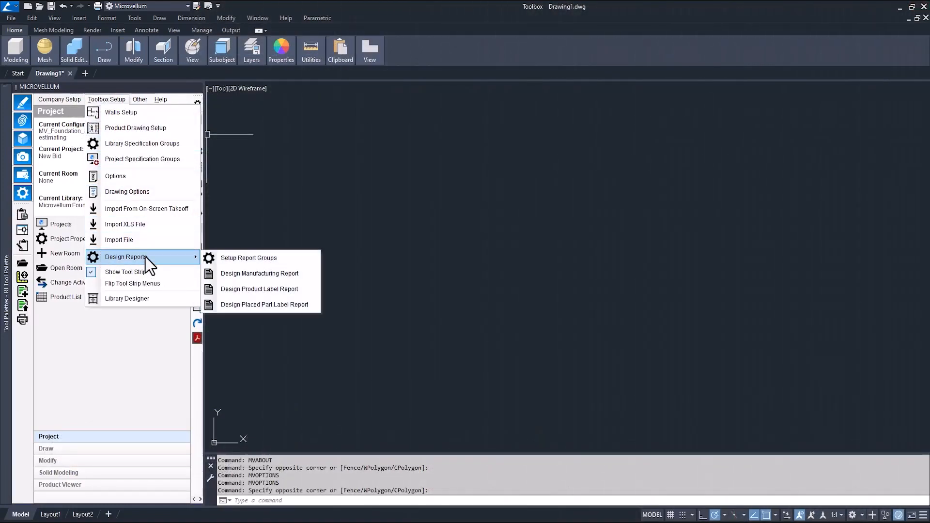
left_click(301, 275)
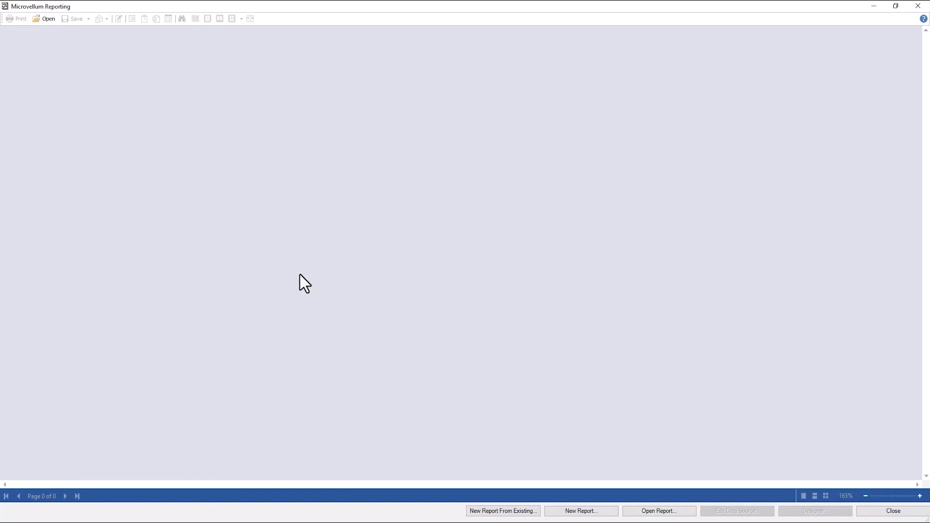
left_click(532, 512)
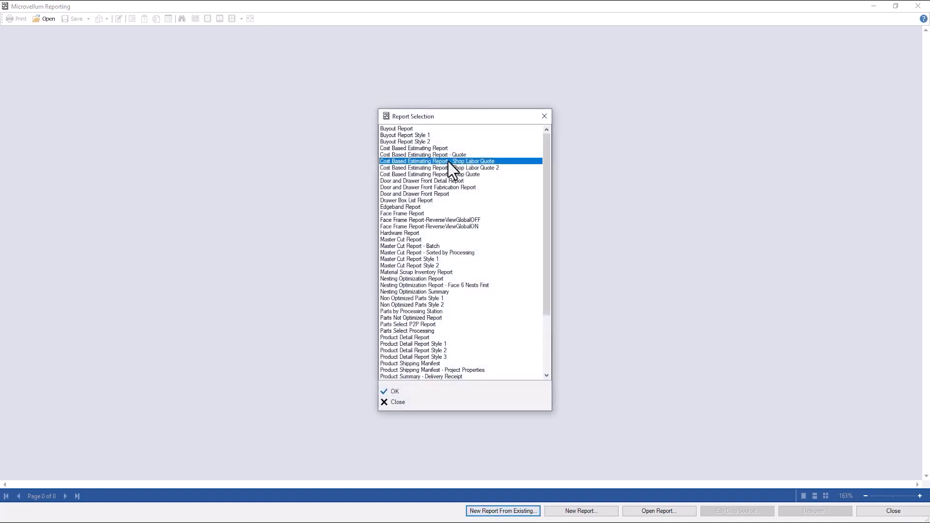
left_click(389, 392)
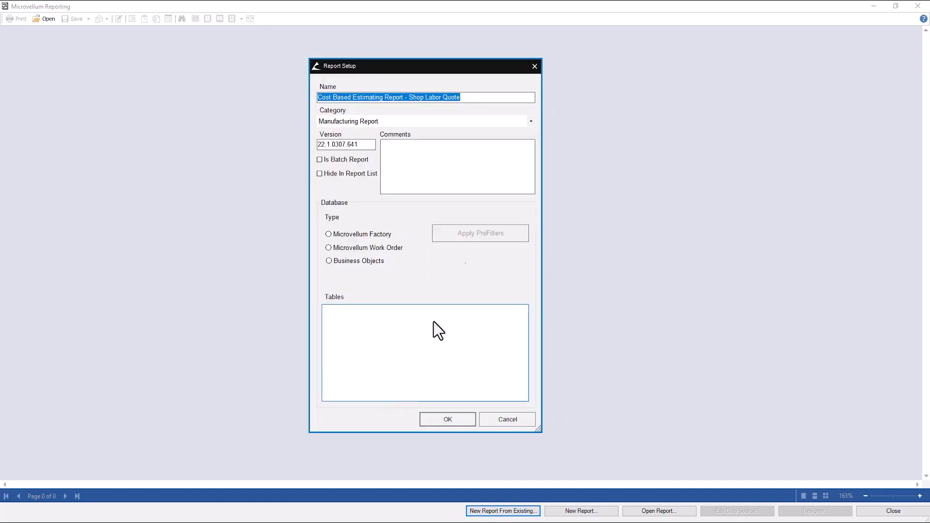
Step: Name the report "Cost Based Estimating Report - Shop Labor Quote NEW", review its database tables and accept the report setup
left_click(473, 98)
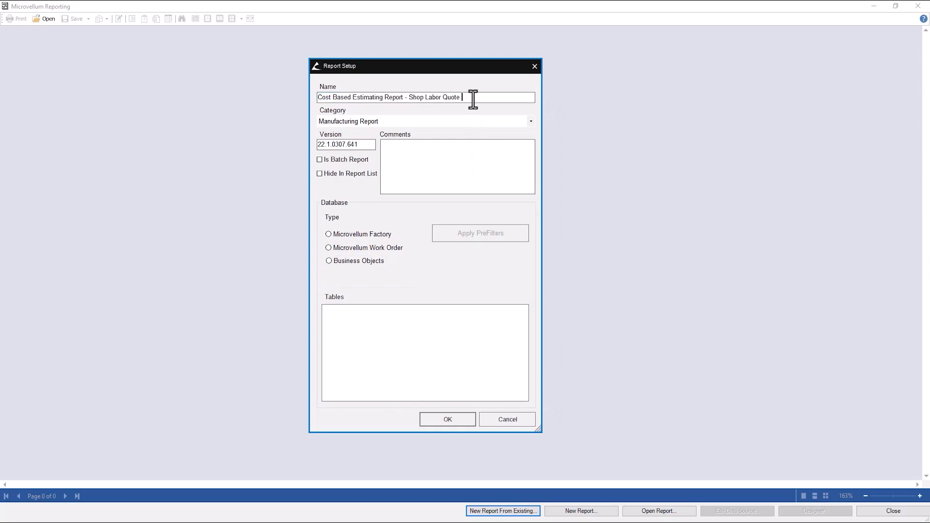
type("NEW")
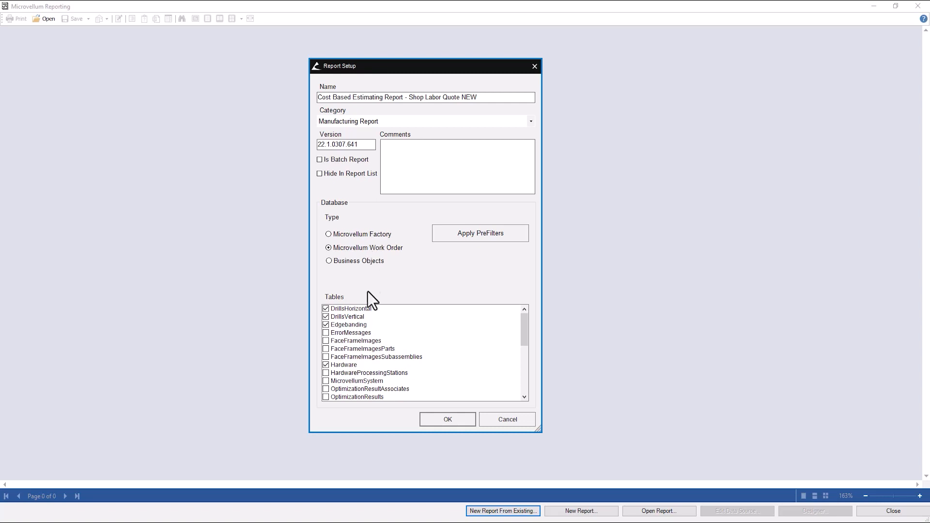
left_click_drag(523, 324, 524, 335)
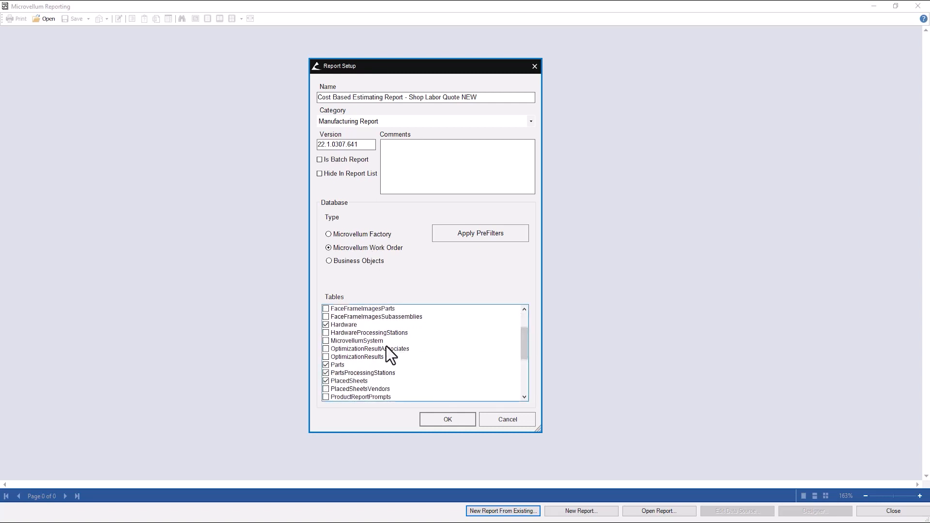
left_click(461, 419)
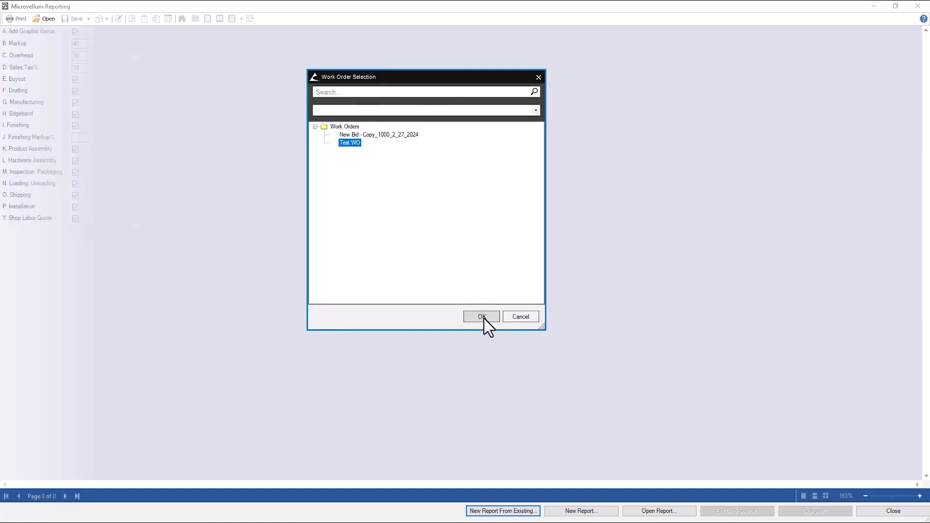
Step: Load the new report with the Test WO work order, check its Product Assembly section and open it in the Designer
left_click(484, 318)
scroll(379, 300, "down", 5)
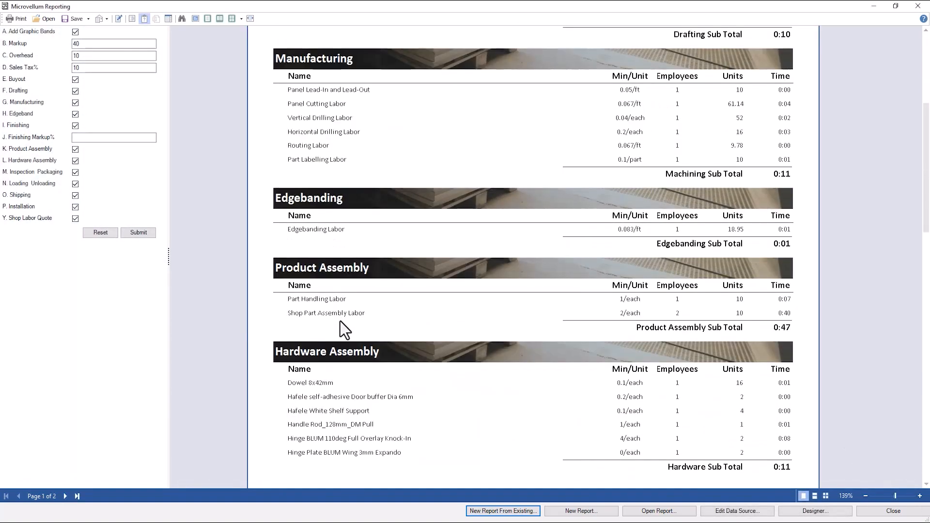
left_click(800, 512)
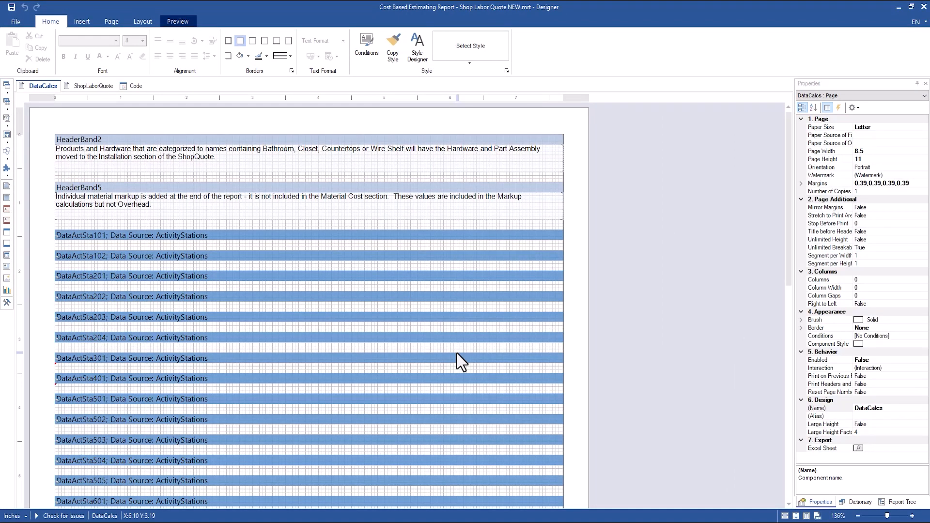
Step: Duplicate the DataActSta505 data band on the DataCalcs page and place the copy between DataActSta505 and DataActSta601
scroll(106, 293, "down", 3)
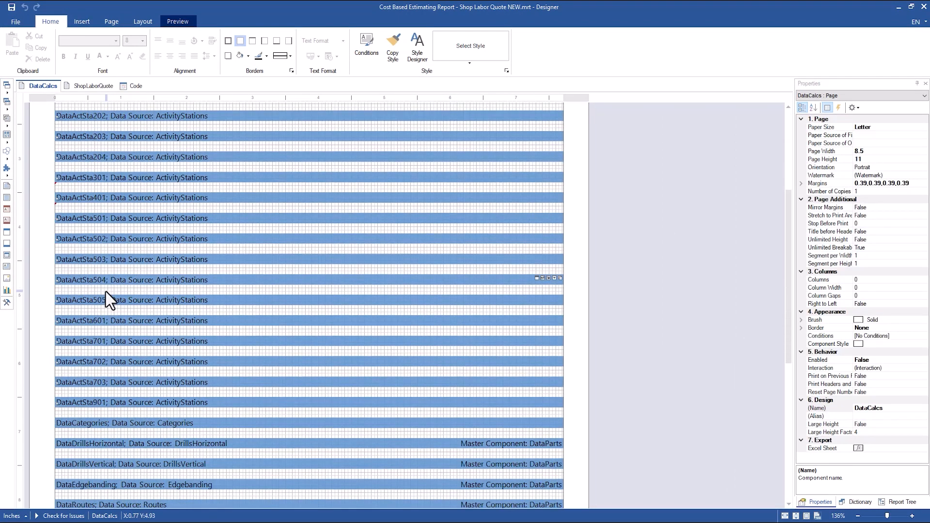
scroll(106, 288, "up", 2)
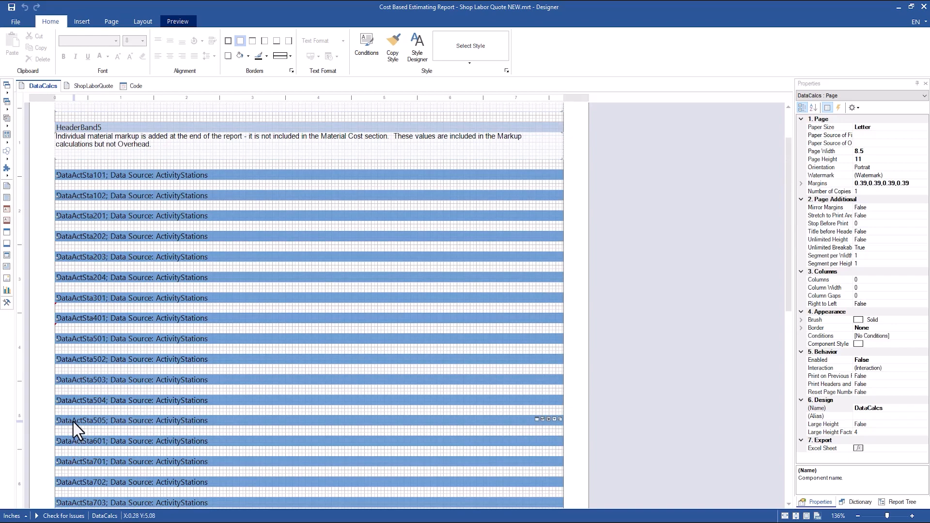
scroll(74, 382, "down", 1)
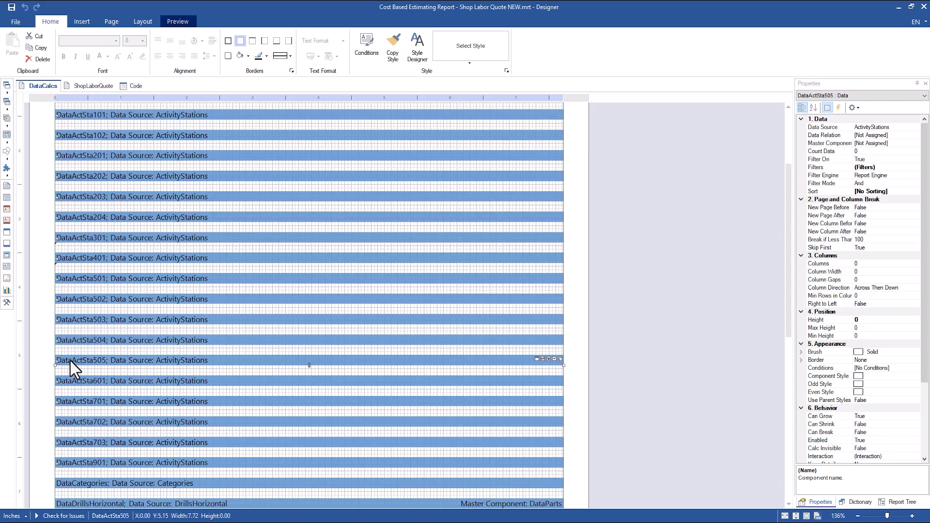
right_click(71, 362)
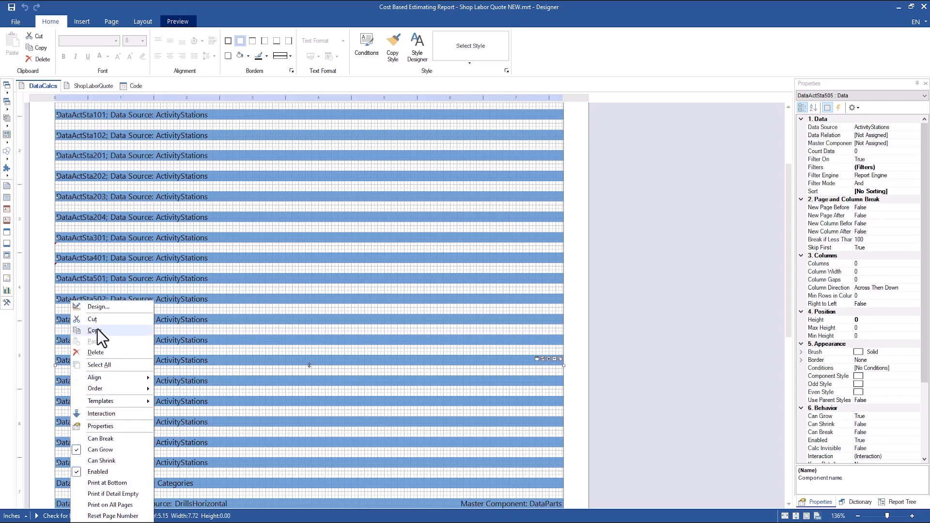
left_click(97, 329)
right_click(70, 368)
left_click(83, 391)
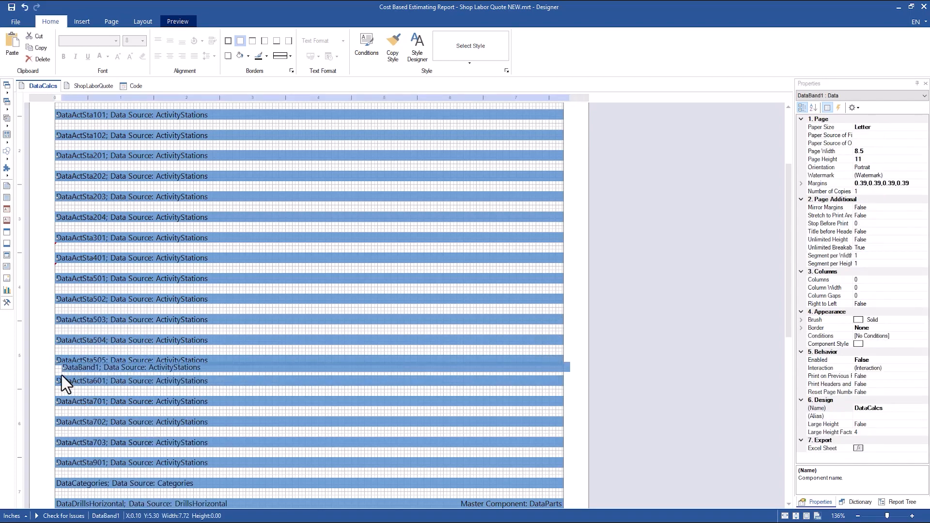
left_click(54, 377)
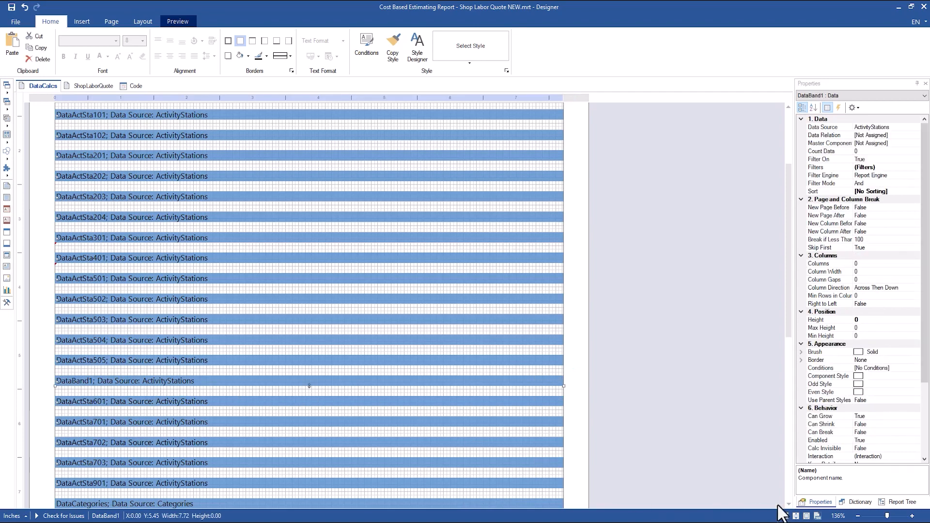
Step: Rename the duplicated data band between DataActSta505 and DataActSta601 as DataActSta506
left_click_drag(925, 353, 927, 426)
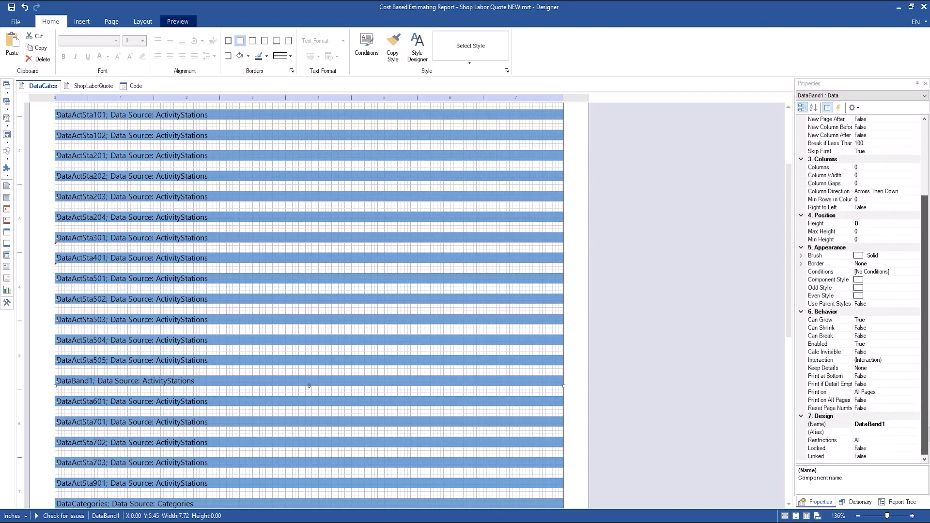
left_click(881, 425)
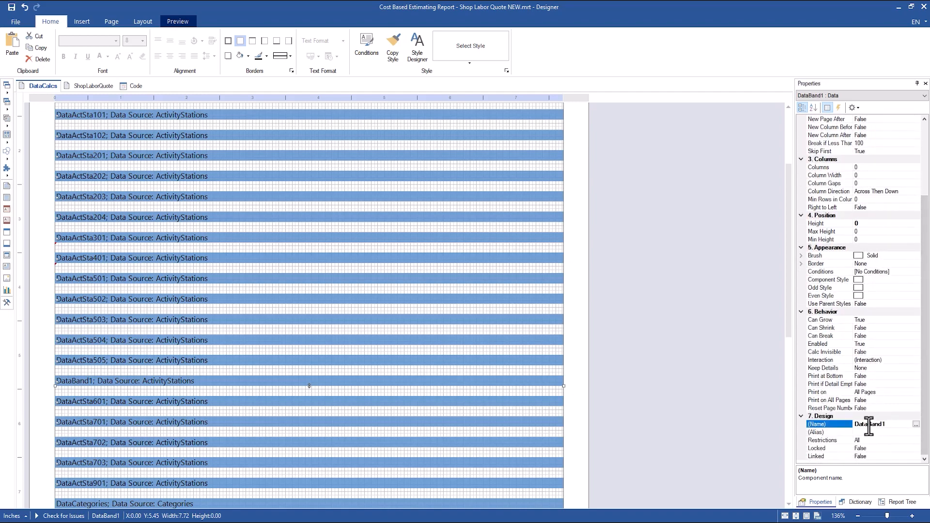
left_click_drag(868, 426, 899, 426)
type("ActSta506")
Step: Change the StationNumber filter of the DataActSta506 band to match station 506 and accept the data settings
left_click(243, 381)
double_click(243, 381)
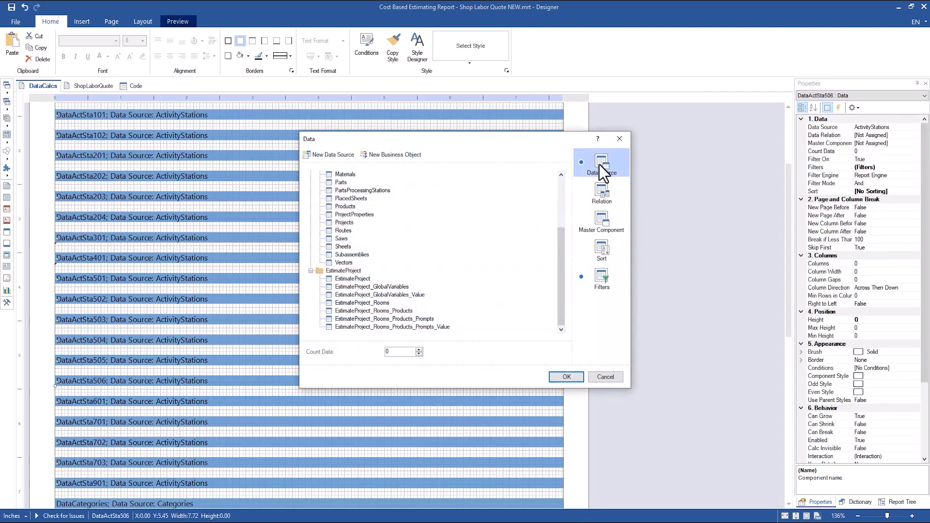
left_click(608, 276)
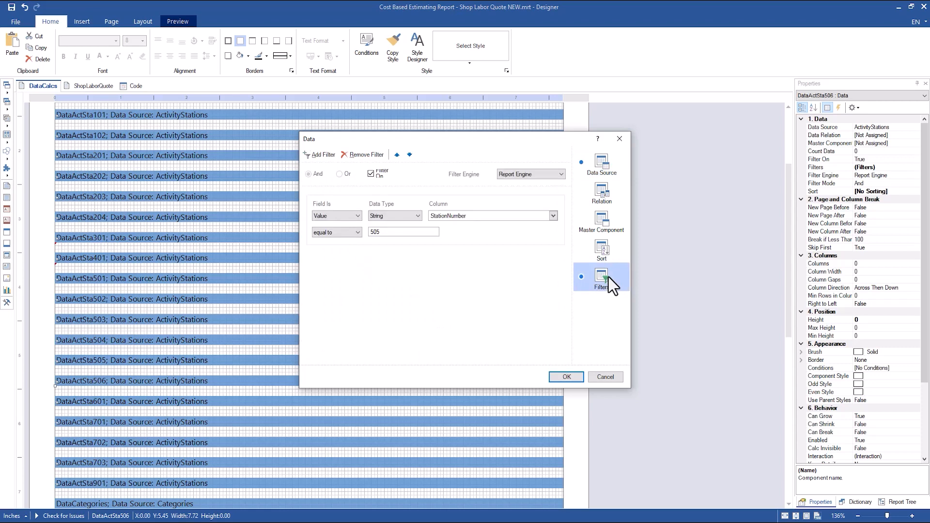
left_click(392, 231)
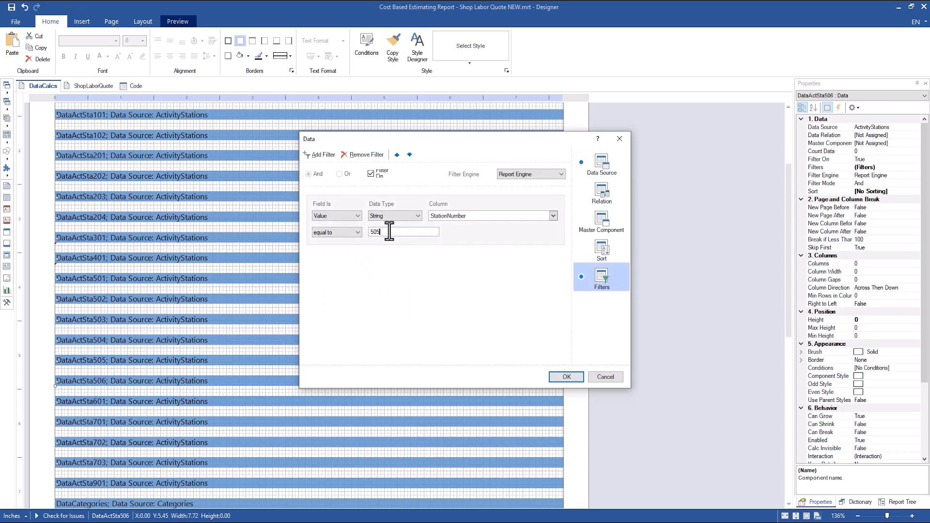
key("BackSpace")
left_click(562, 376)
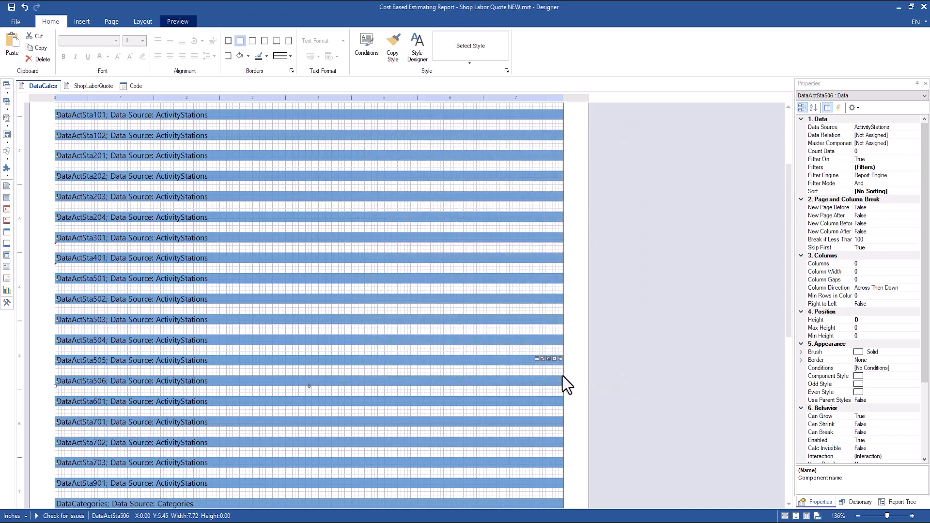
Step: Examine the Part Handling Labor row under Product Assembly on the ShopLaborQuote page, including its Employees expression
left_click(95, 85)
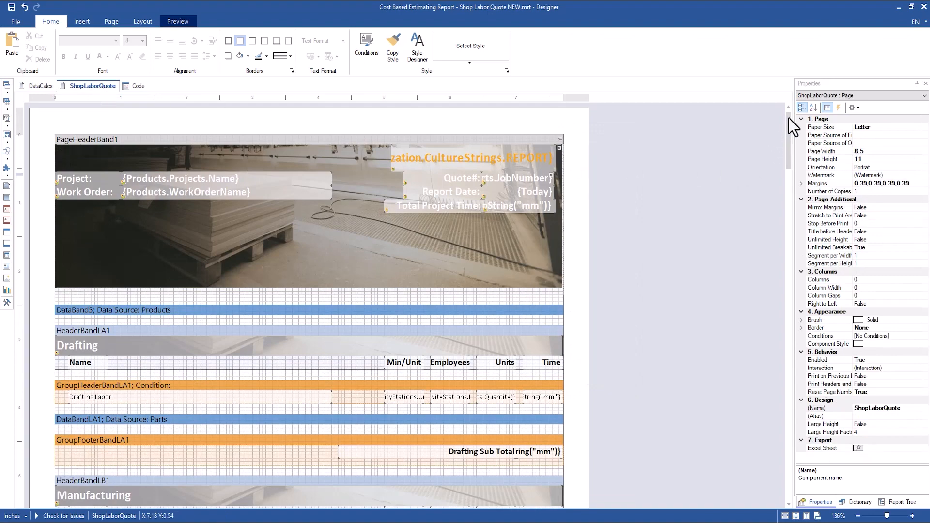
left_click_drag(788, 118, 786, 248)
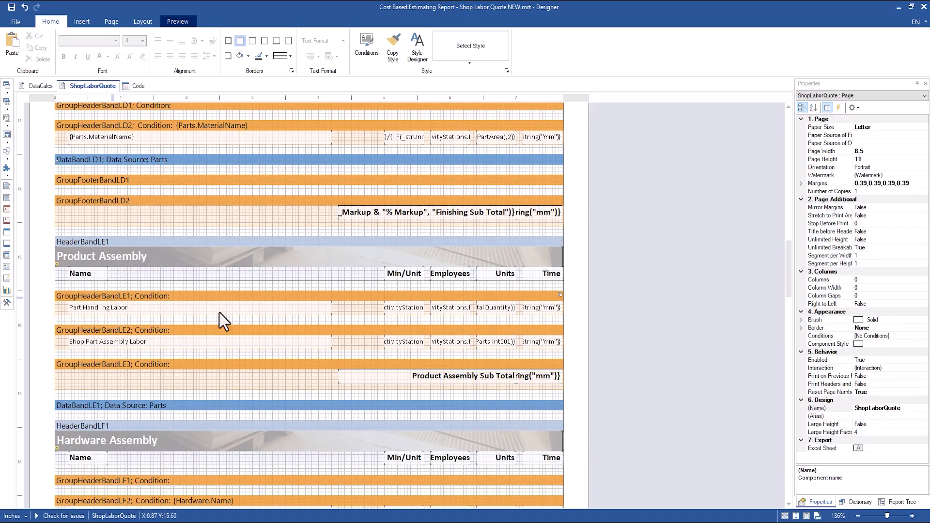
left_click(403, 308)
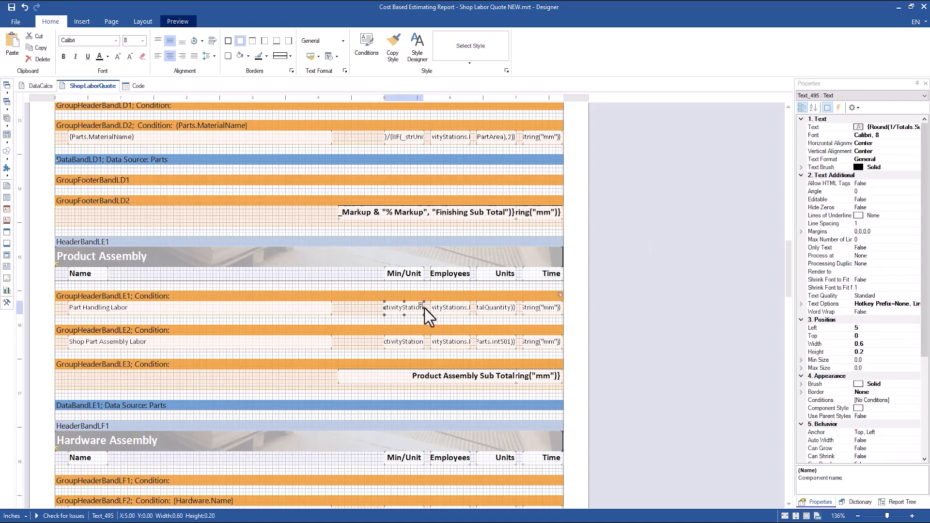
left_click(455, 307)
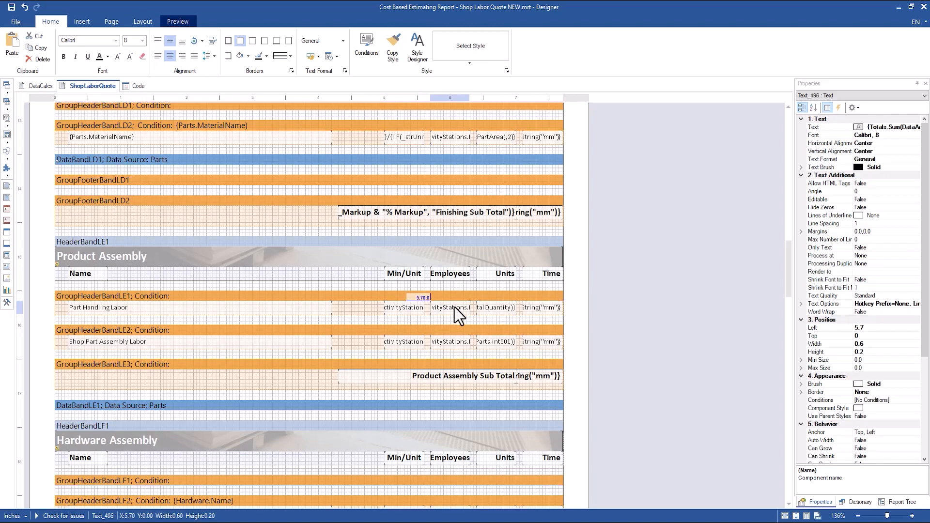
double_click(454, 307)
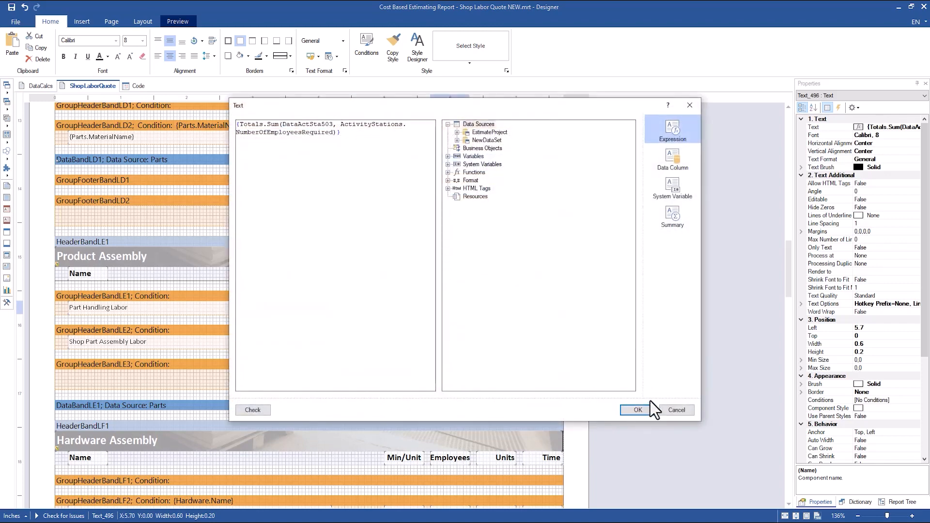
left_click(676, 410)
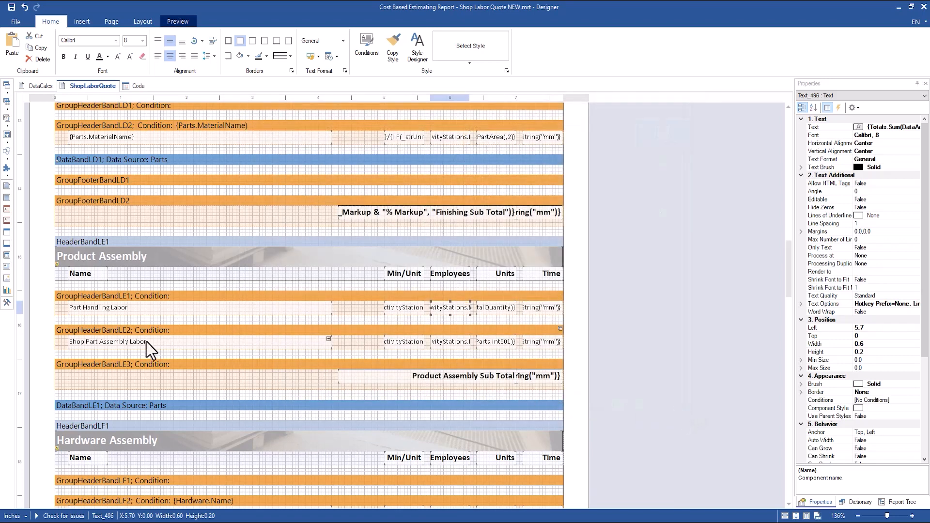
Step: Compare the Product Assembly group bands with the labor rows in the report preview and return to the page design
left_click(83, 365)
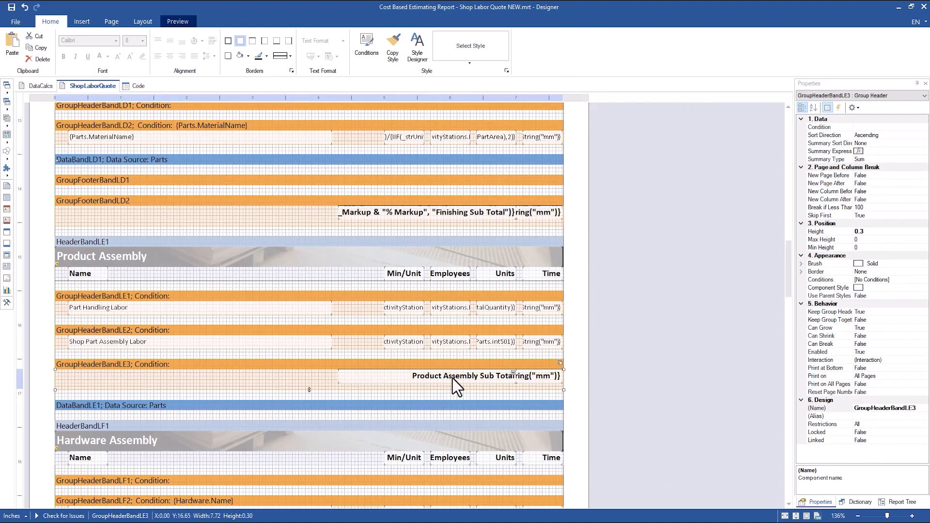
left_click(179, 20)
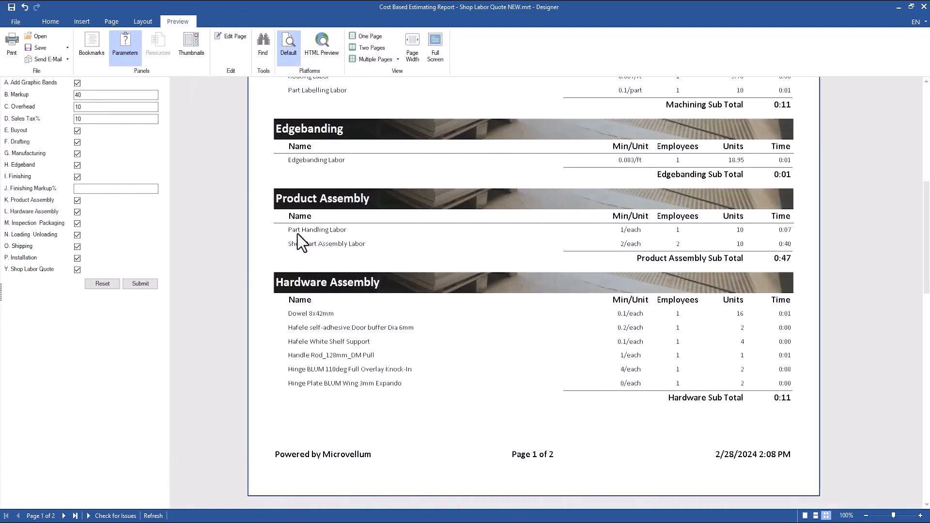
double_click(299, 249)
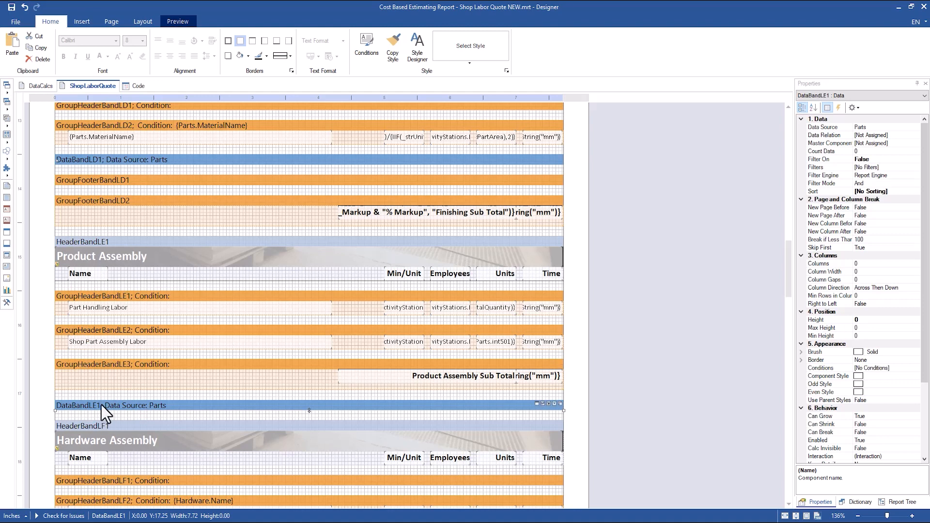
Step: Duplicate the Shop Part Assembly Labor band GroupHeaderBandLE2 and place the copy between it and GroupHeaderBandLE3
left_click(69, 333)
right_click(69, 331)
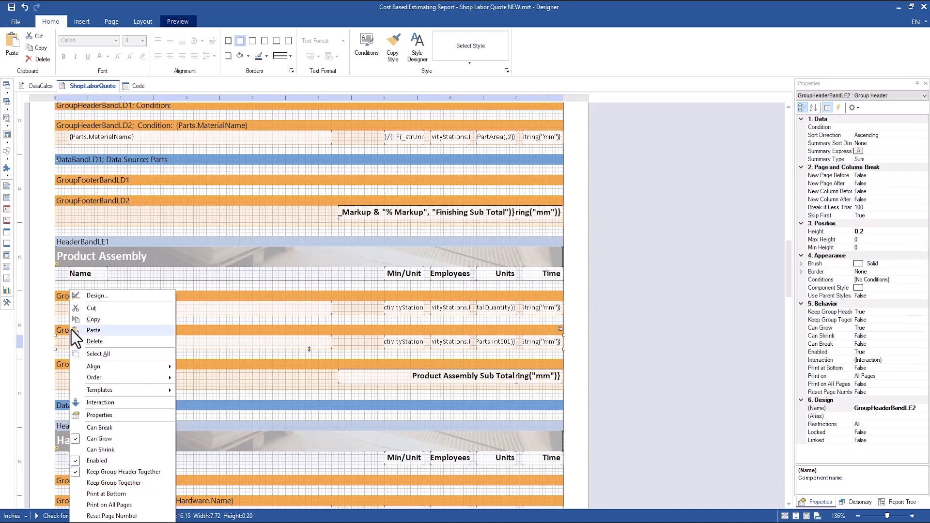
left_click(60, 353)
right_click(60, 353)
left_click(82, 388)
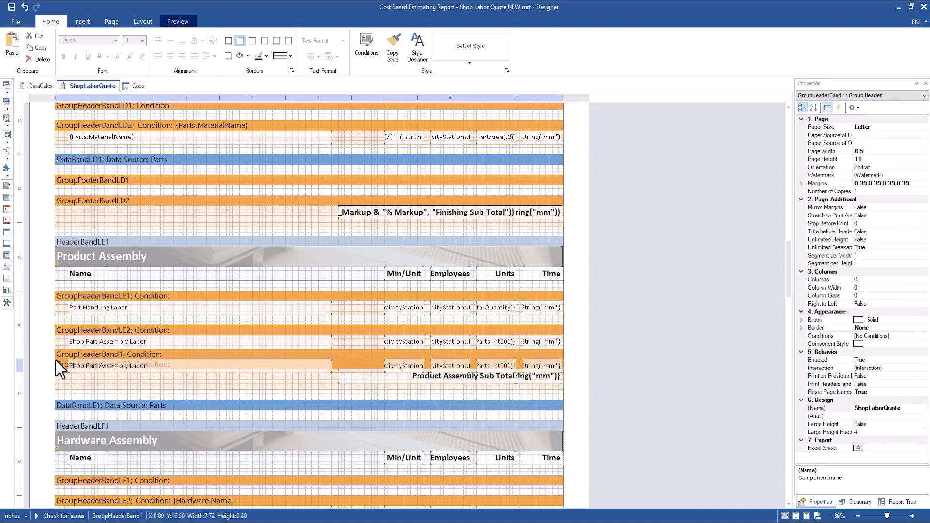
left_click(56, 360)
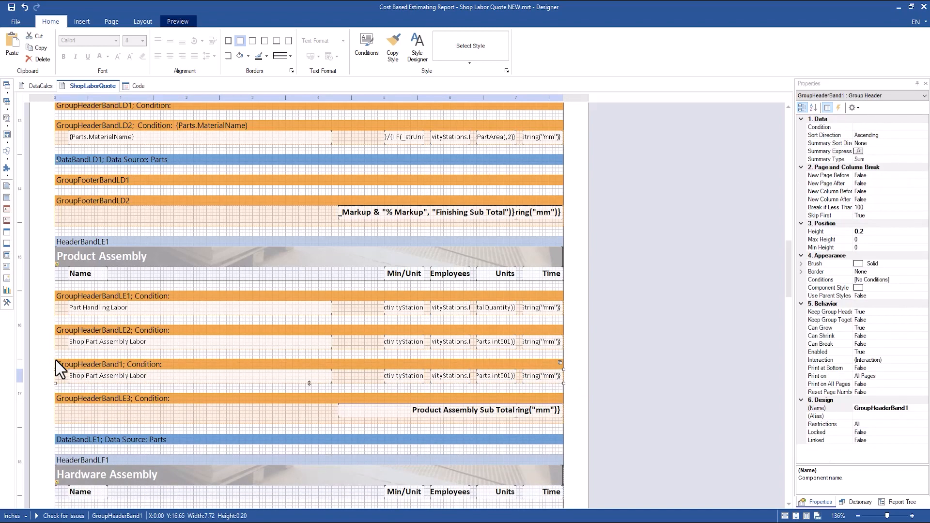
Step: Change the name text in the copied labor band to "Shop Product Part Sorting Labor"
left_click(104, 377)
double_click(103, 376)
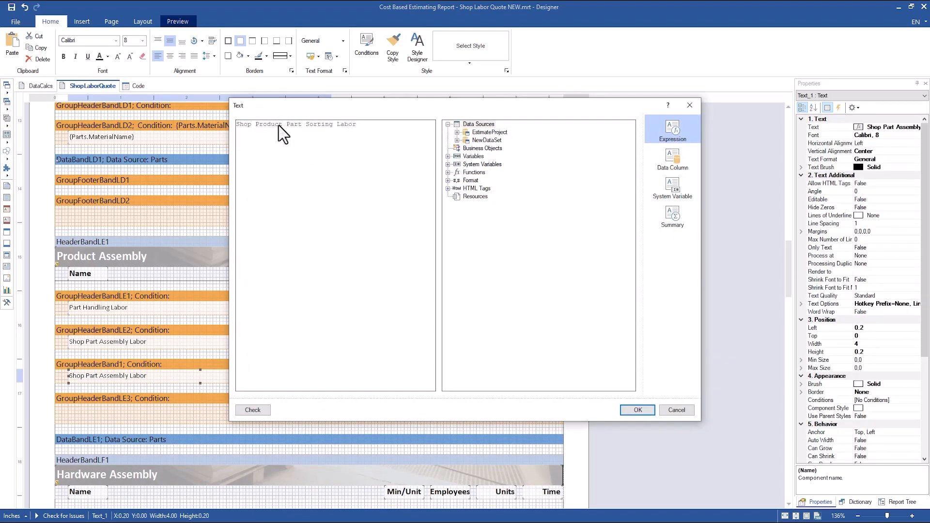
left_click(637, 410)
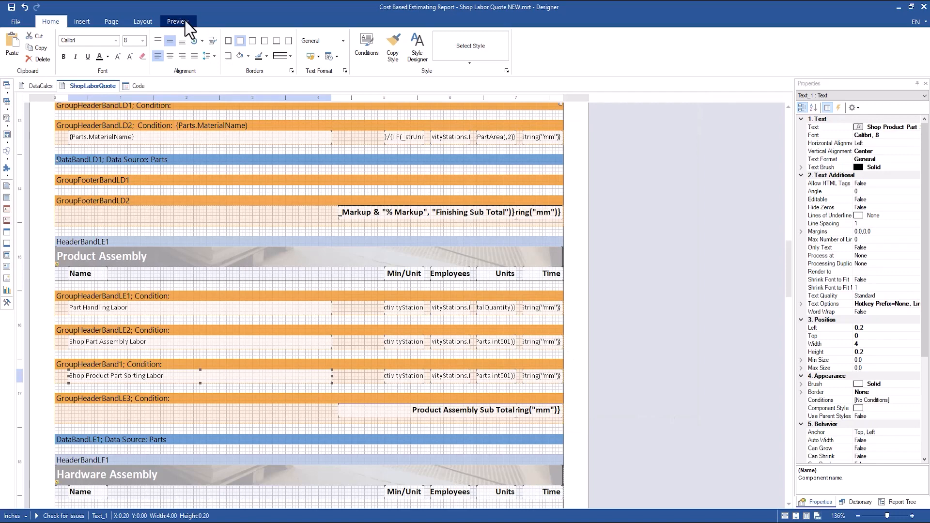
Step: Preview the report and check the Shop Product Part Sorting Labor row under Product Assembly
left_click(186, 23)
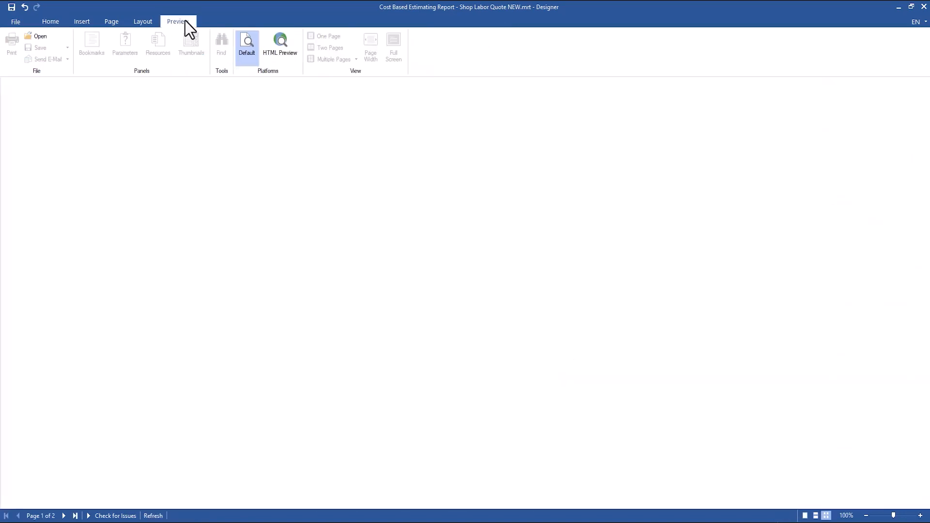
scroll(345, 442, "down", 1)
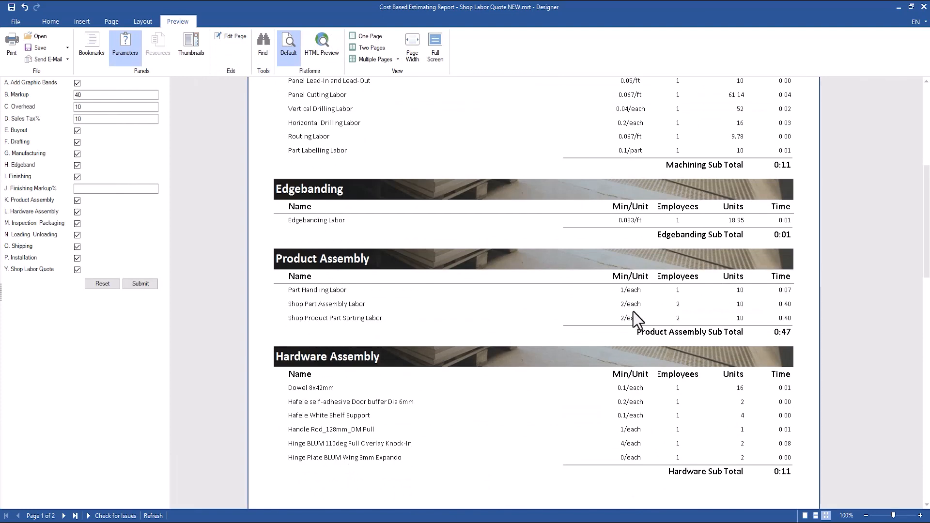
double_click(345, 321)
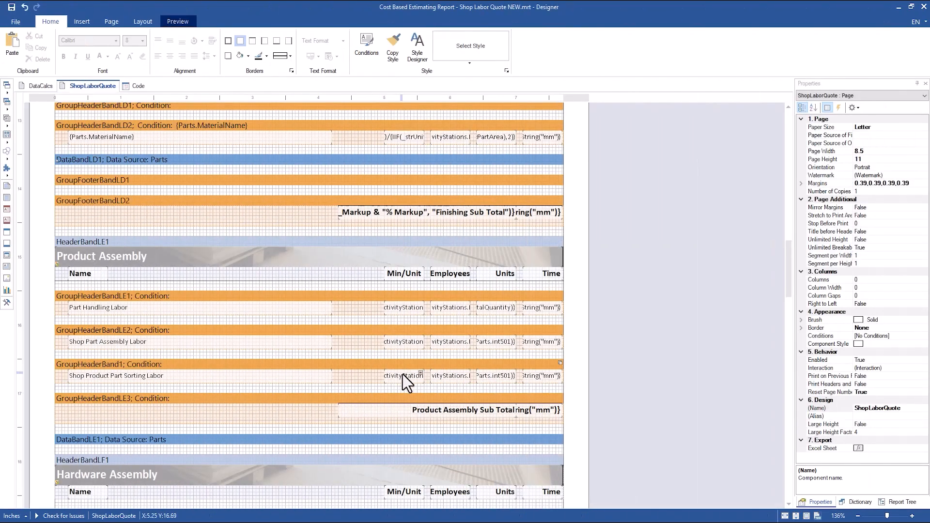
Step: Point the Min/Unit and Employees expressions of the Shop Product Part Sorting Labor row to DataActSta506
left_click(408, 376)
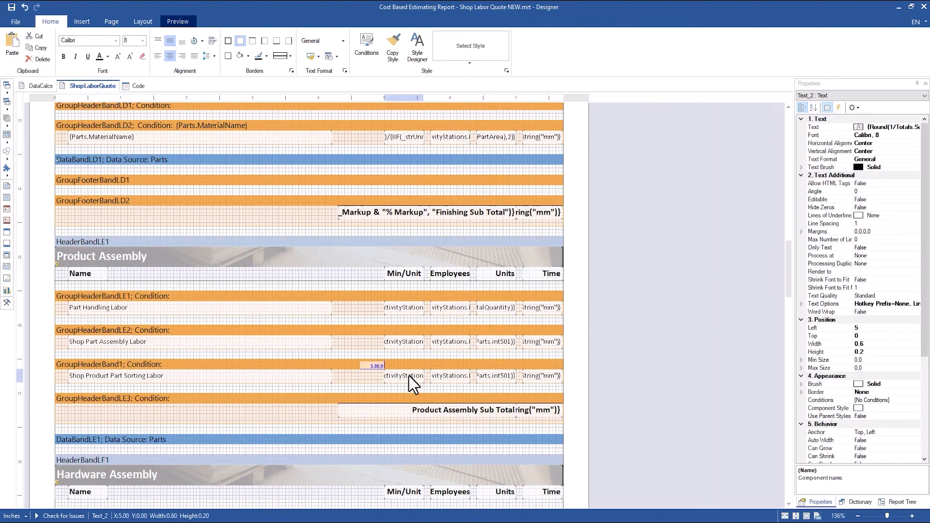
double_click(409, 375)
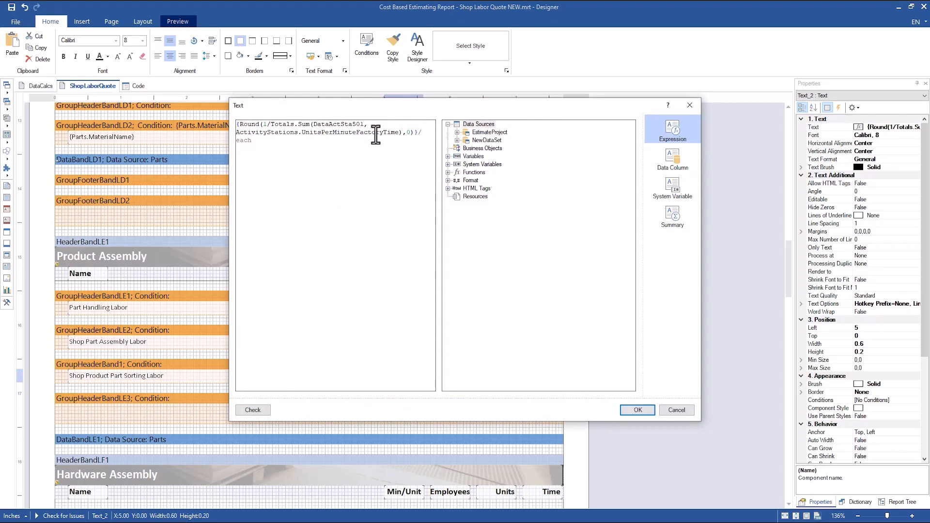
left_click(638, 411)
double_click(452, 376)
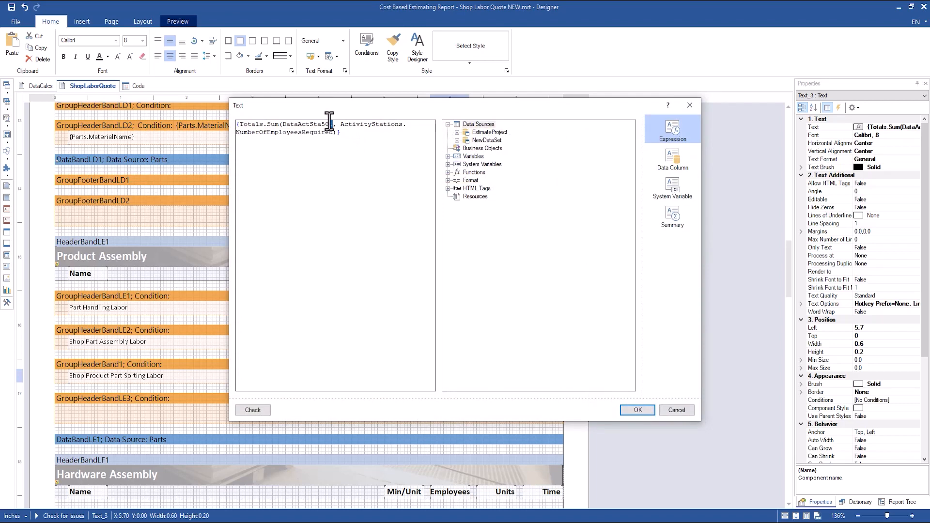
key("Escape")
Step: Review the sorting labor row's Units expression and change its Time expression to use Parts.dec506Labor in both places
double_click(498, 376)
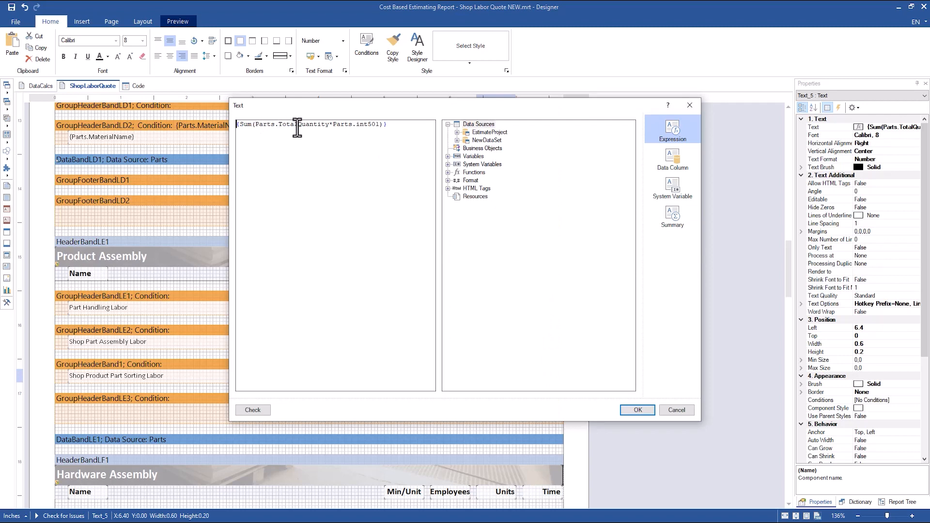
key("Escape")
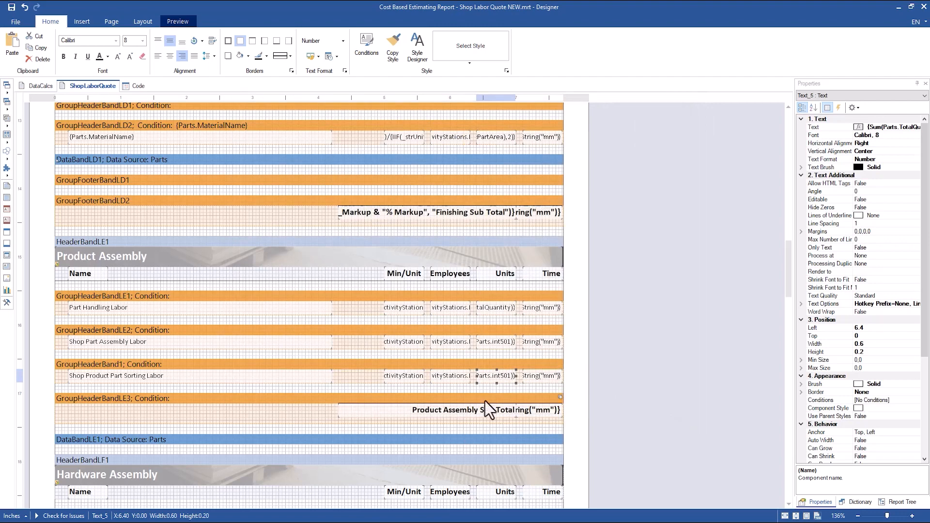
left_click(541, 376)
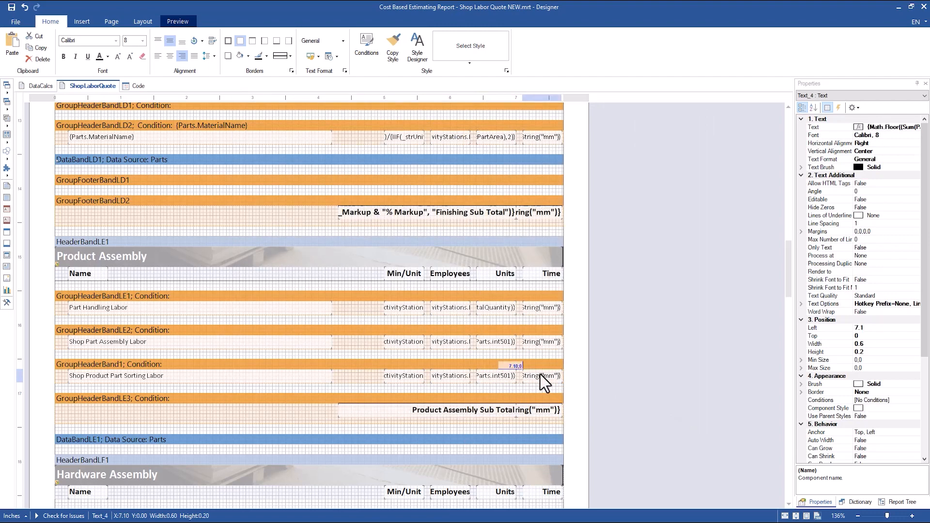
double_click(539, 373)
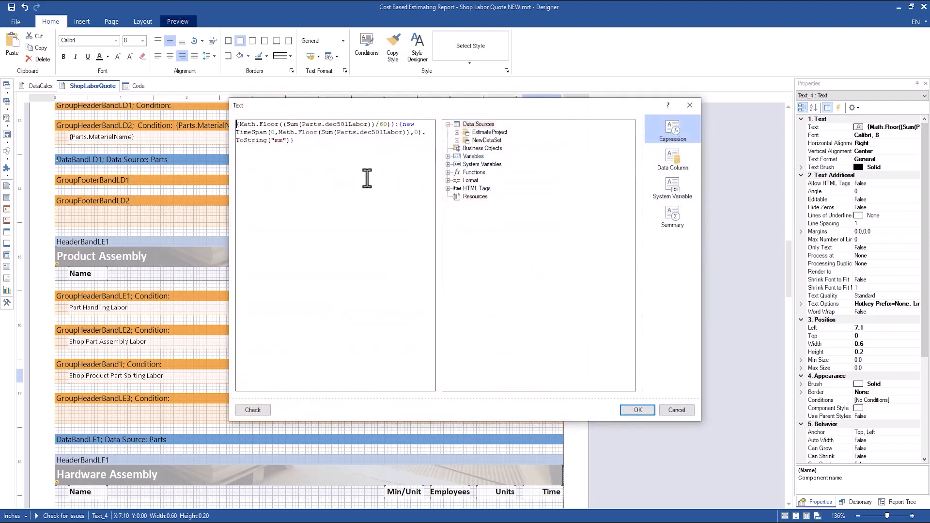
left_click(347, 125)
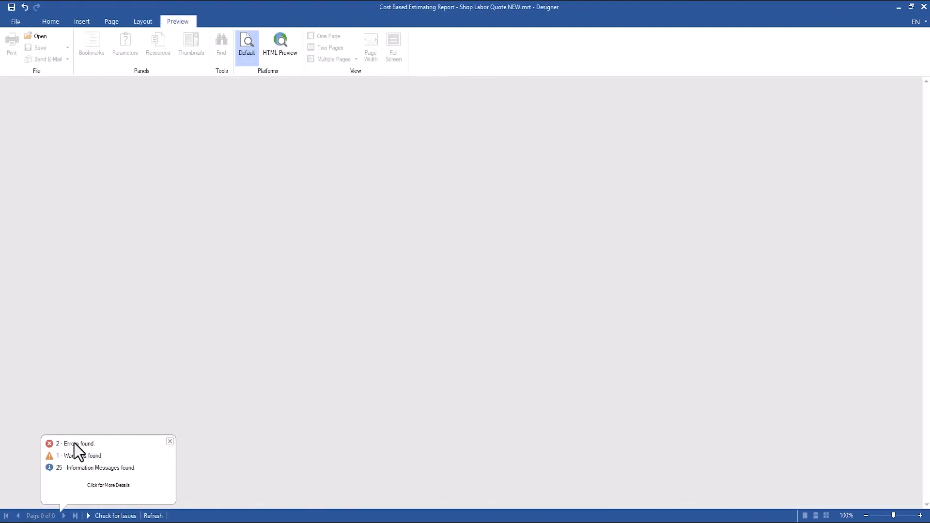
Step: Review the compilation errors in the report preview and select the dec506Labor reference in the sorting labor row's Time expression
left_click(56, 443)
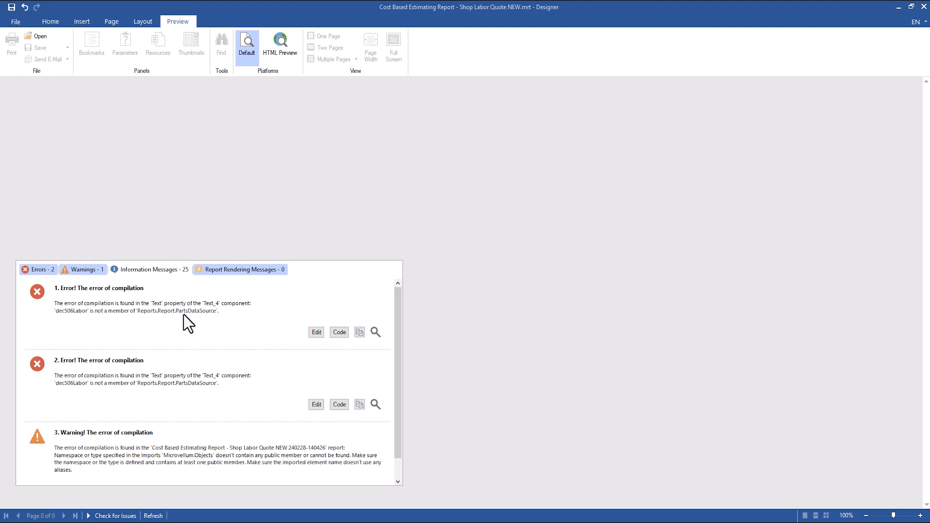
left_click(57, 21)
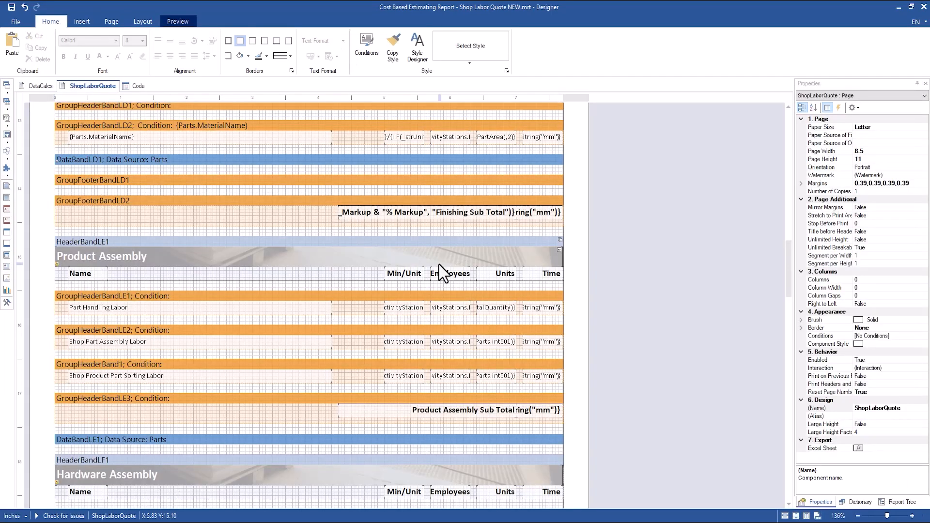
double_click(541, 375)
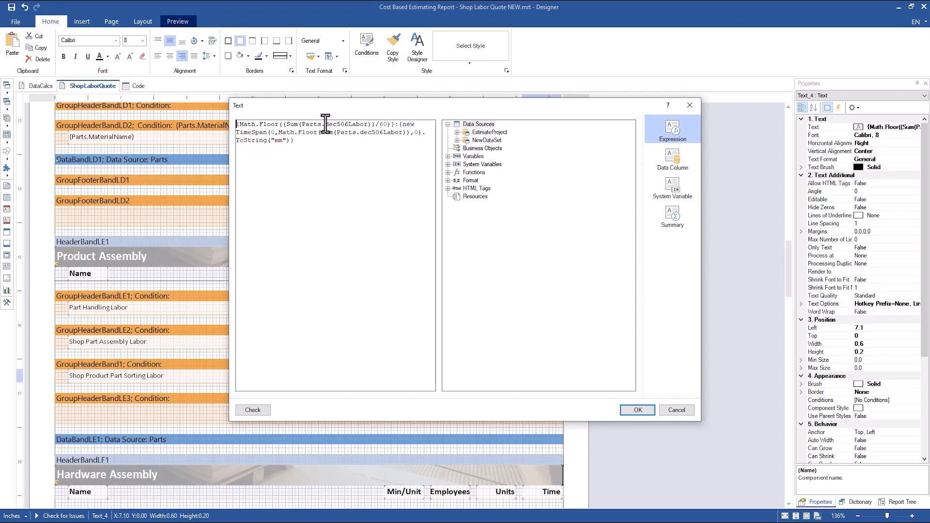
left_click_drag(325, 121, 369, 122)
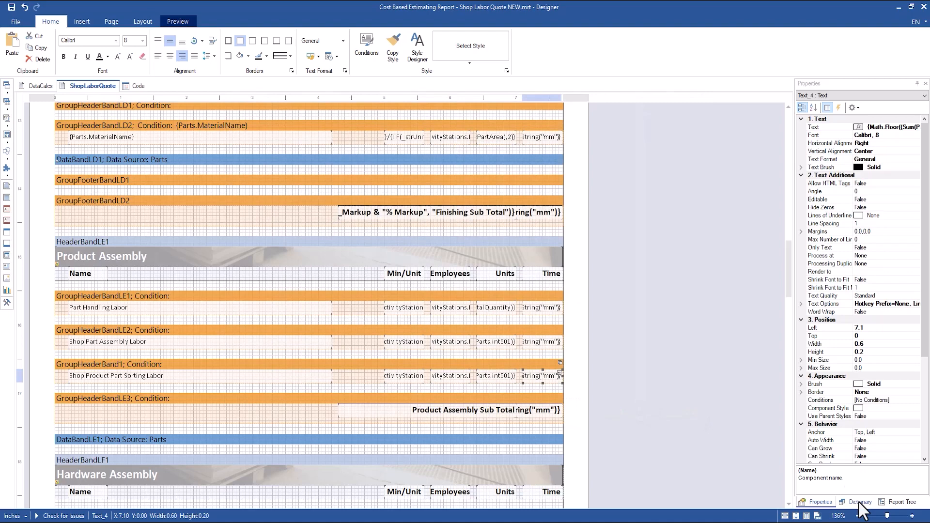
Step: Save copies of the dec503 and dec503Labor calculated columns in the Parts data source of NewDataSet
left_click(859, 502)
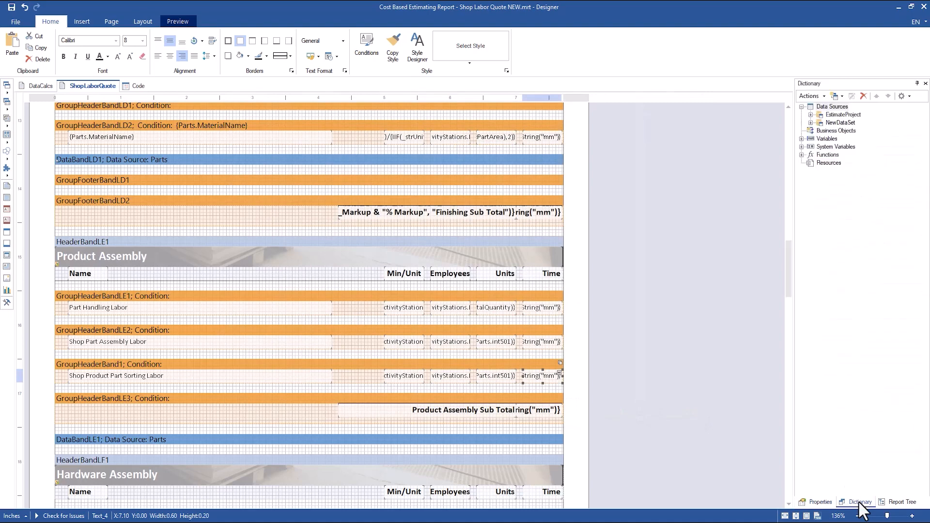
double_click(833, 124)
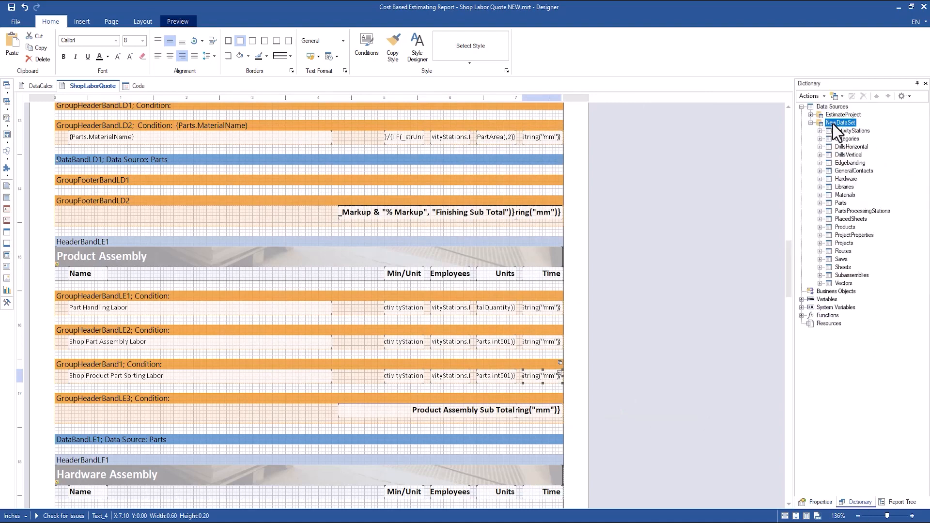
left_click(840, 203)
left_click(819, 203)
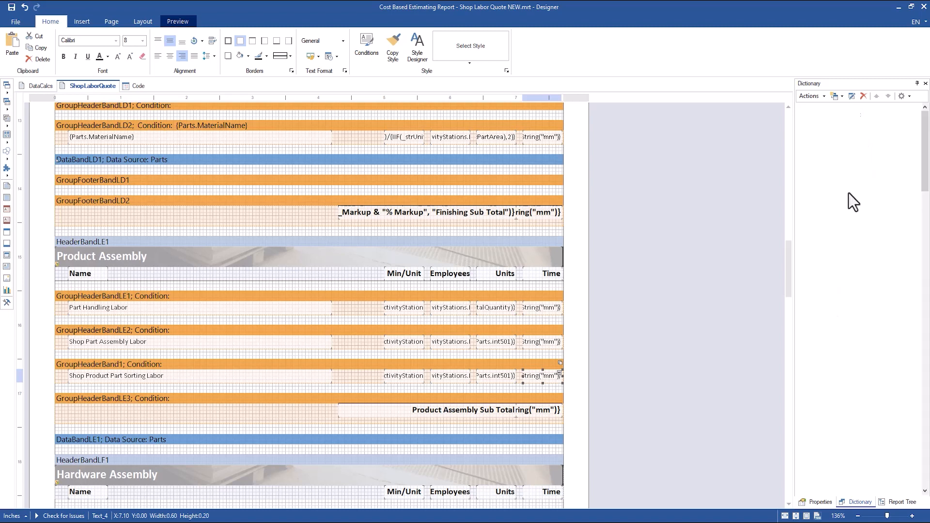
scroll(858, 255, "down", 5)
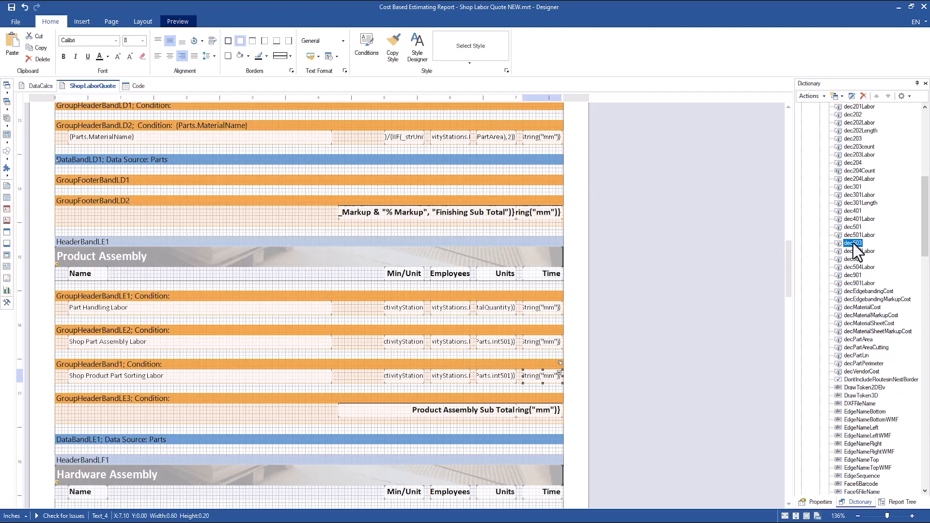
double_click(853, 243)
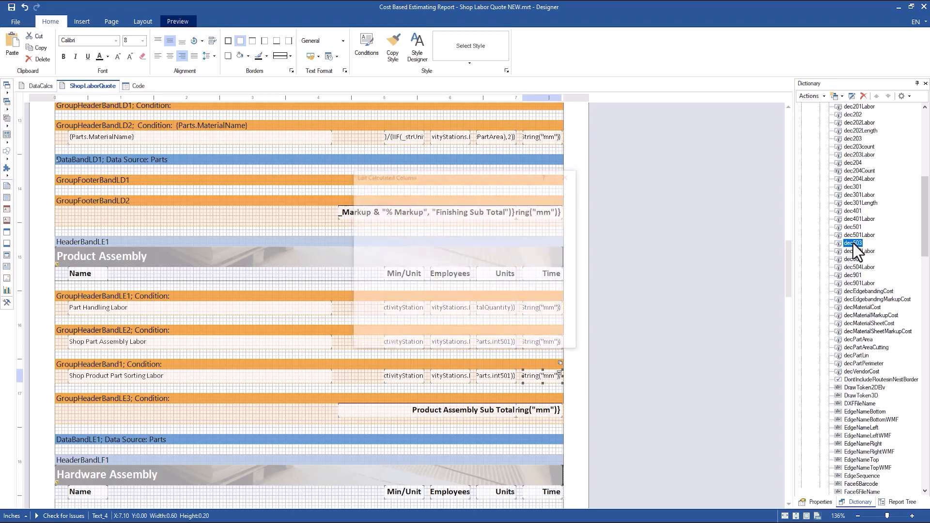
left_click(516, 338)
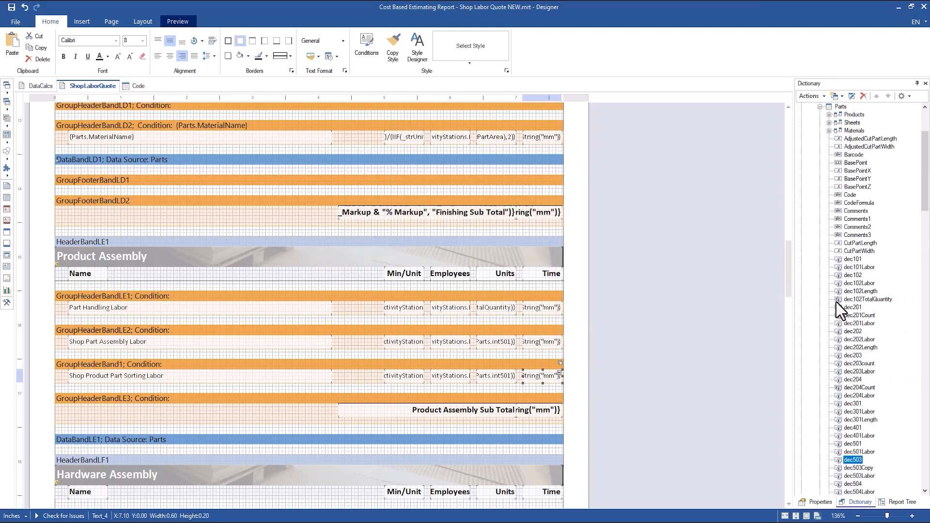
double_click(854, 427)
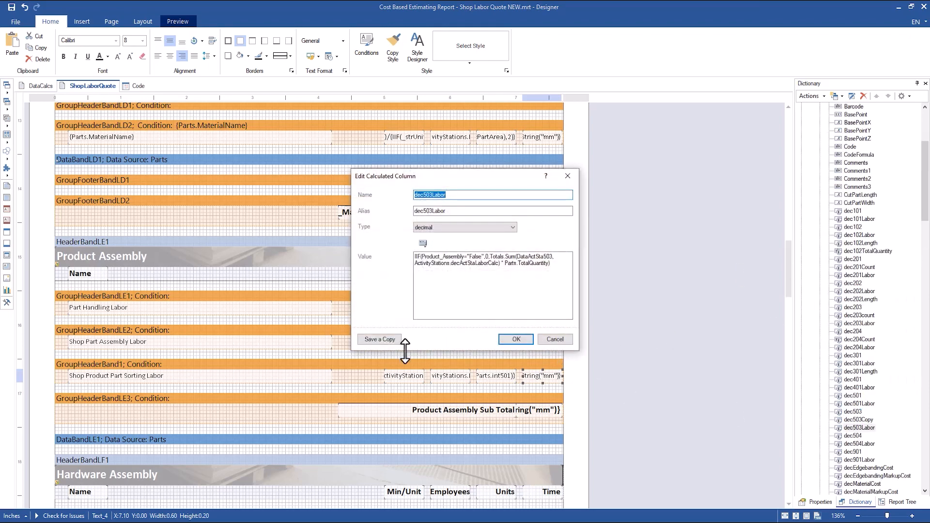
left_click(381, 338)
Step: Rename the dec503Copy calculated column and alias to dec506 and point its value expression to DataActSta506
scroll(856, 383, "down", 4)
double_click(859, 371)
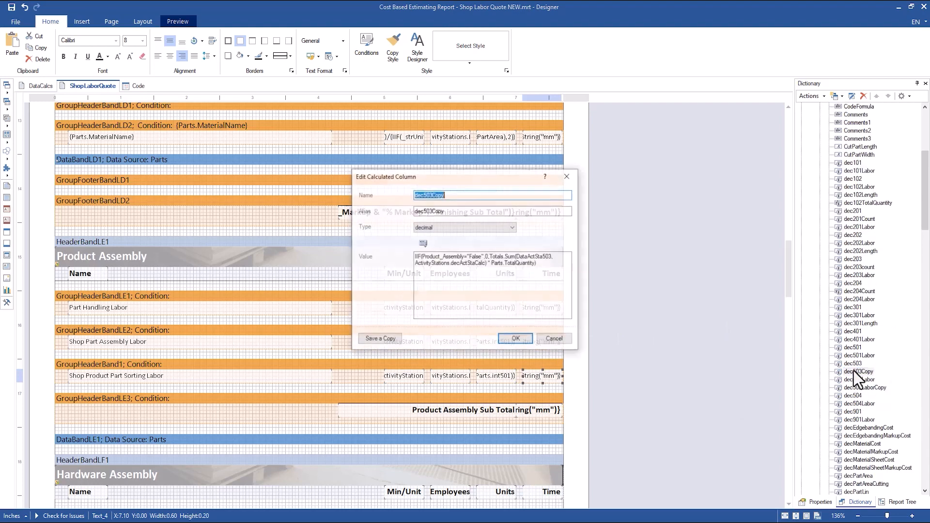
type("dec506")
key("Tab")
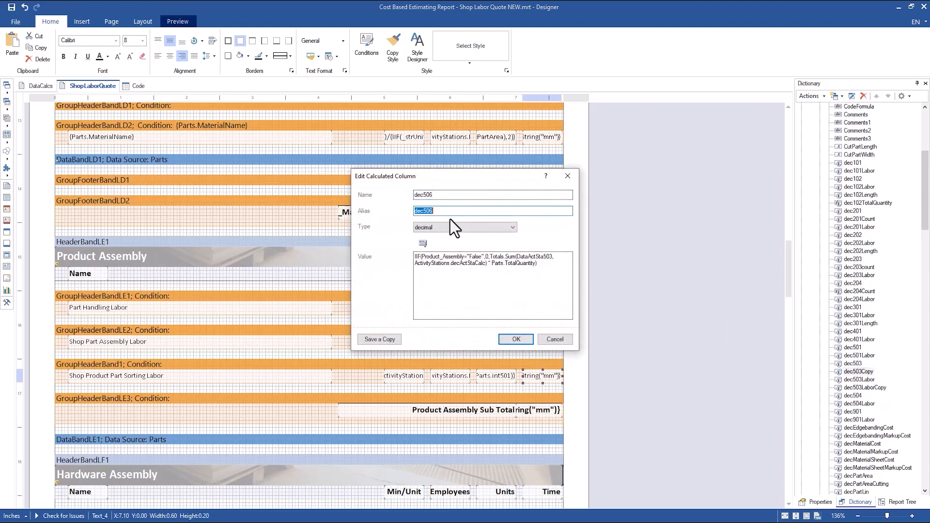
left_click_drag(548, 256, 561, 255)
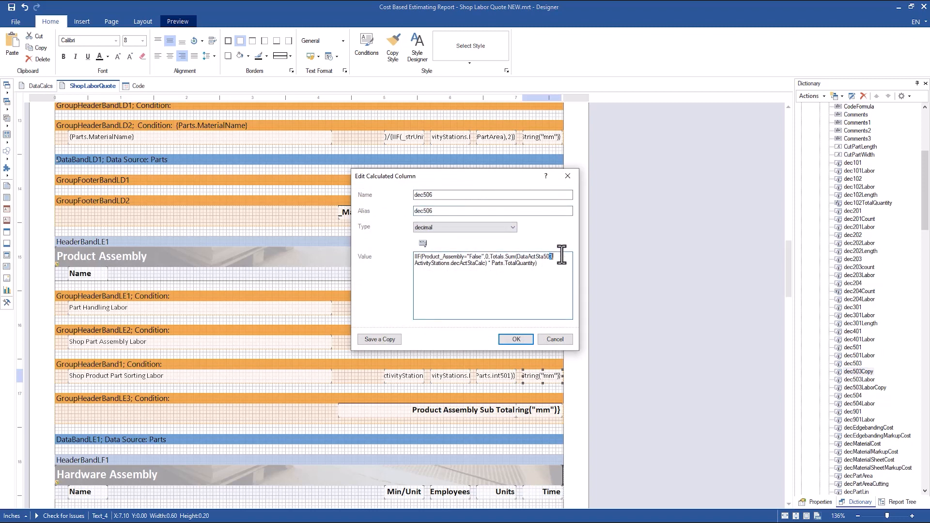
left_click(516, 338)
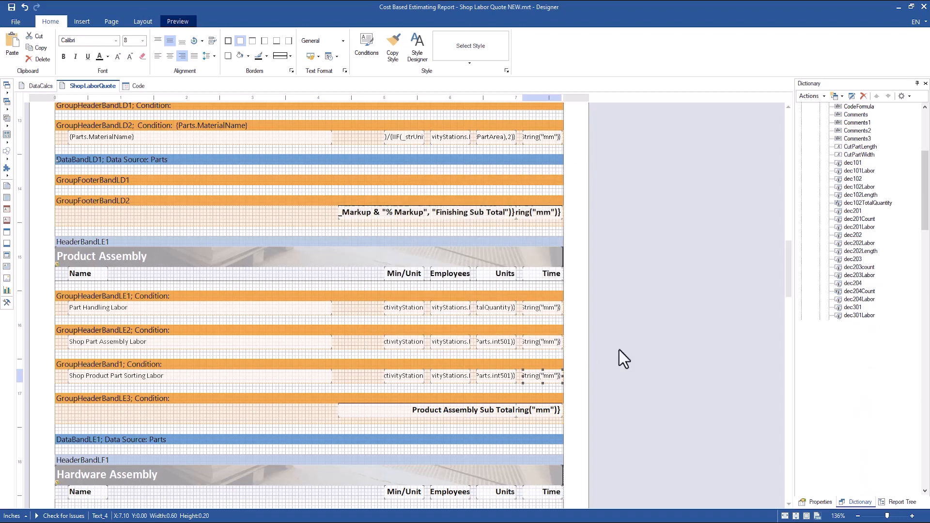
Step: Rename the dec503LaborCopy calculated column and its alias to dec506Labor
left_click(862, 378)
double_click(862, 378)
type("dec506Labor")
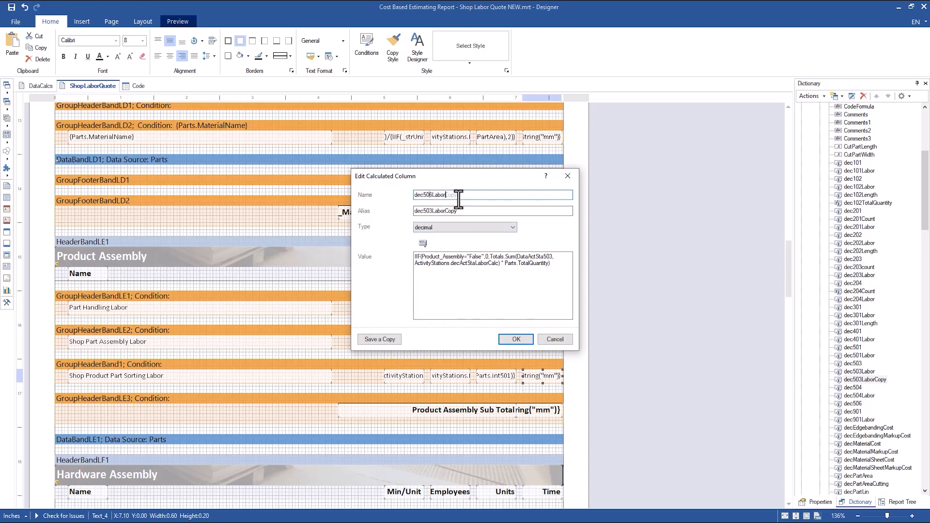
key("Tab")
key("Return")
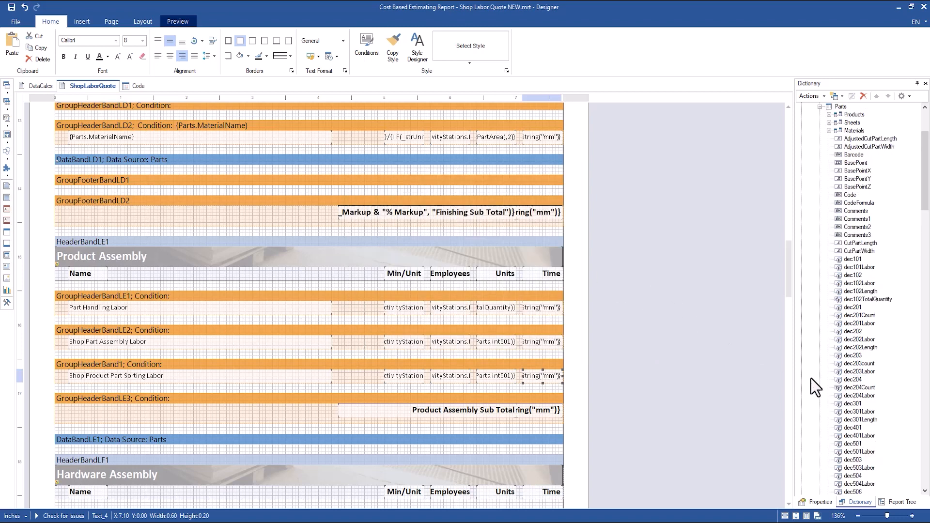
Step: Check the new dec506 column in Parts and review the value expression of dec506Labor in the Products data source
scroll(844, 405, "down", 6)
left_click(851, 340)
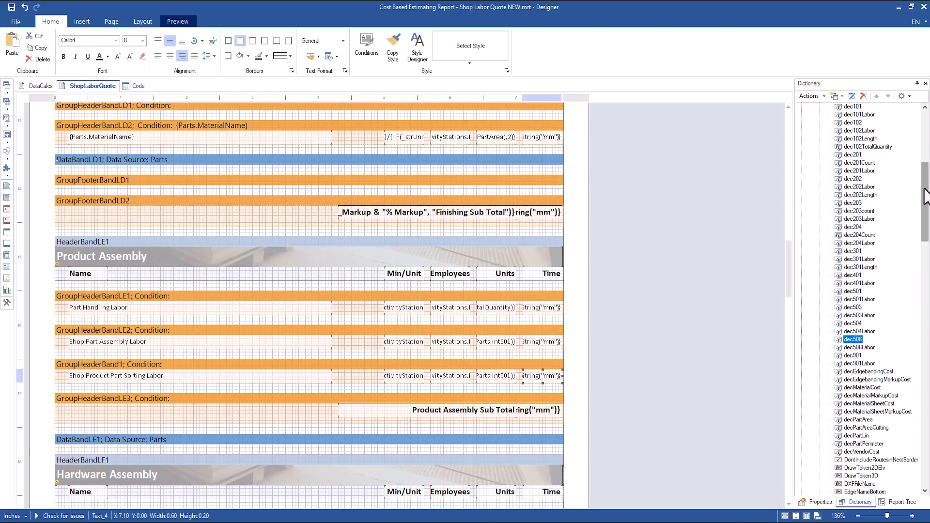
left_click_drag(924, 191, 924, 147)
right_click(843, 170)
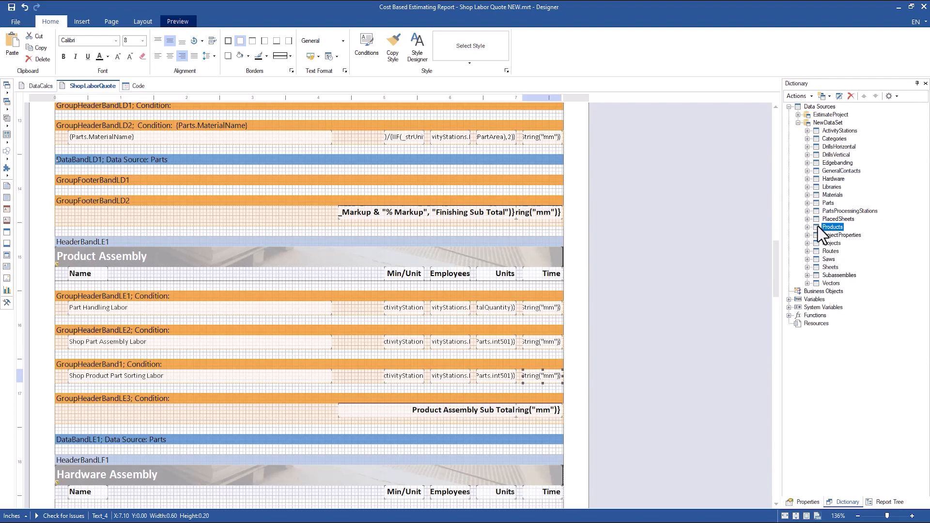
scroll(833, 300, "down", 4)
left_click(839, 323)
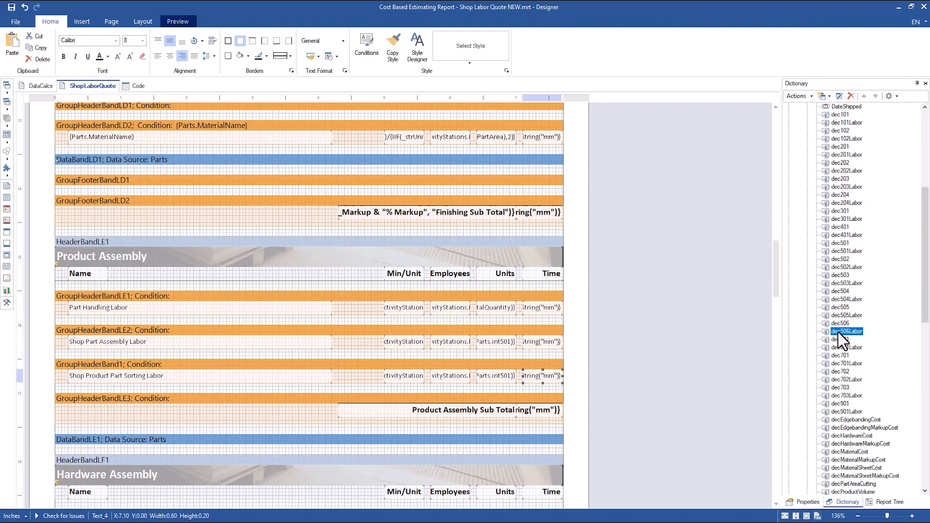
double_click(838, 332)
left_click(496, 259)
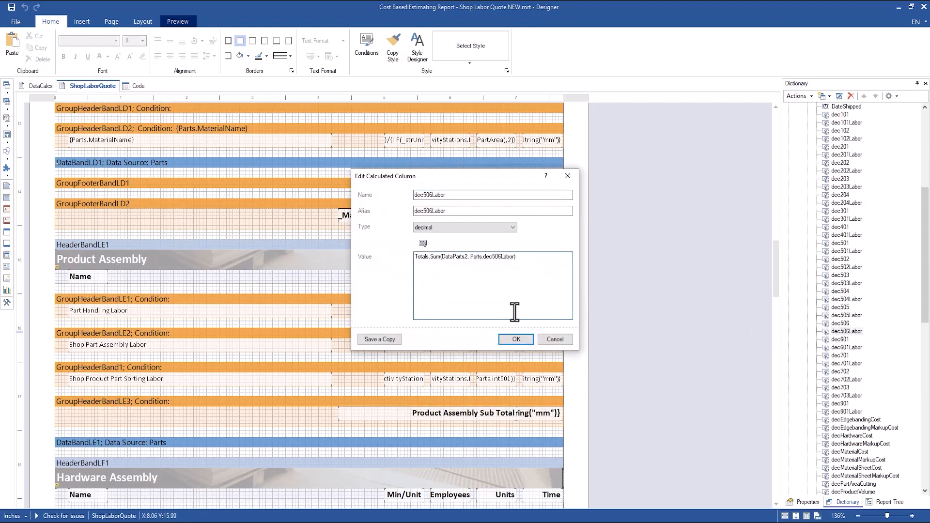
left_click(555, 339)
Step: Review the Product Assembly Sub Total time expression for Parts.dec506Labor in both the hours and minutes parts
double_click(540, 414)
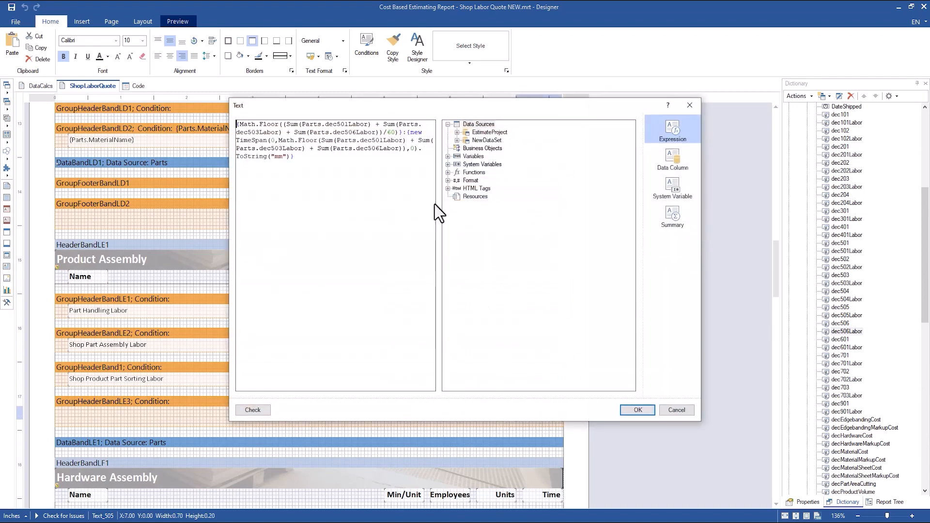
left_click_drag(286, 132, 377, 133)
left_click(349, 144)
left_click(666, 410)
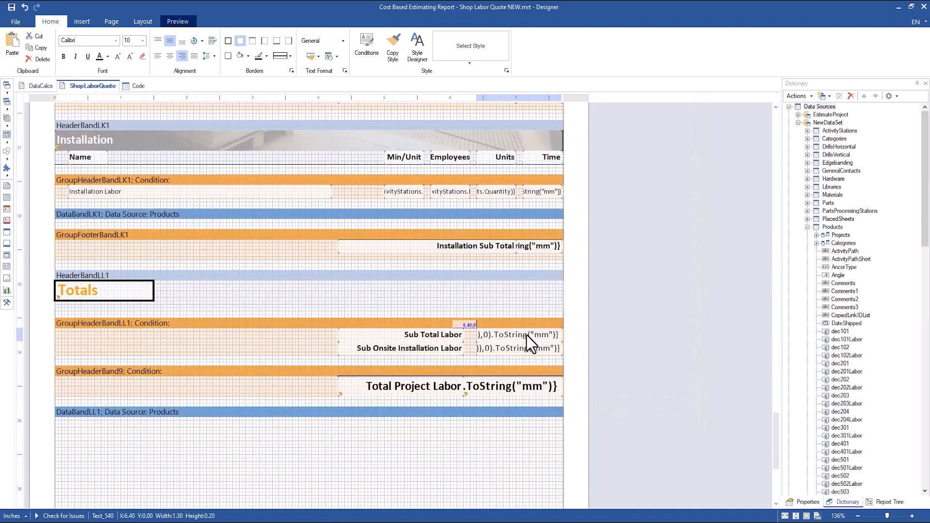
Step: Review the Sub Total Labor and Total Project Labor expressions in the Totals section for Products.dec506Labor
double_click(527, 335)
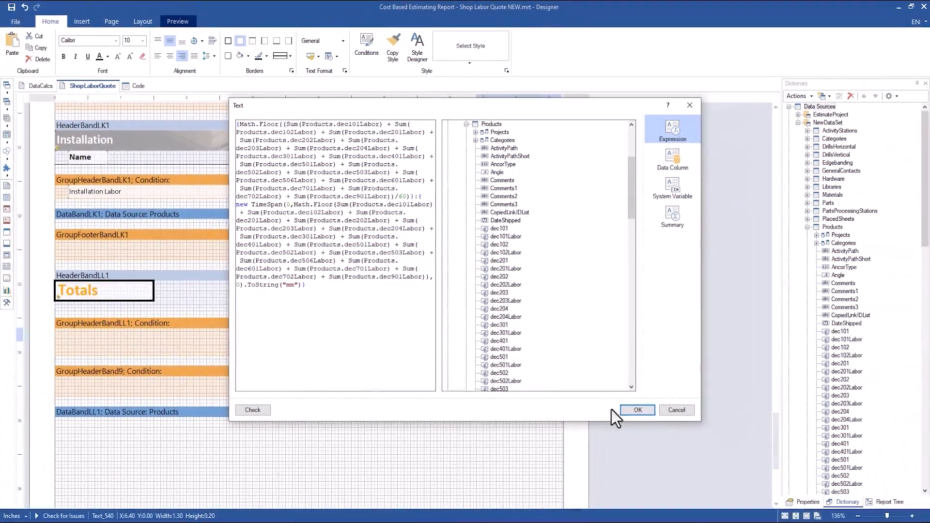
left_click(727, 445)
left_click(518, 392)
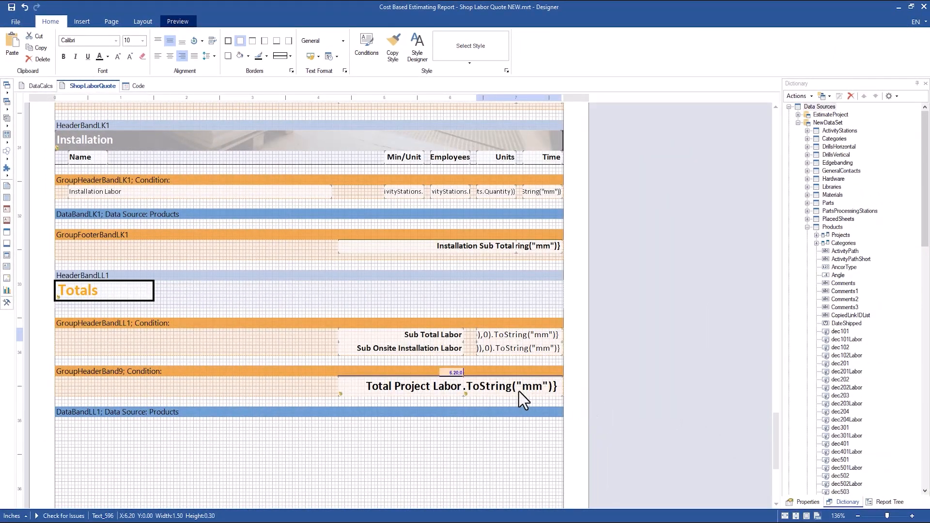
double_click(519, 392)
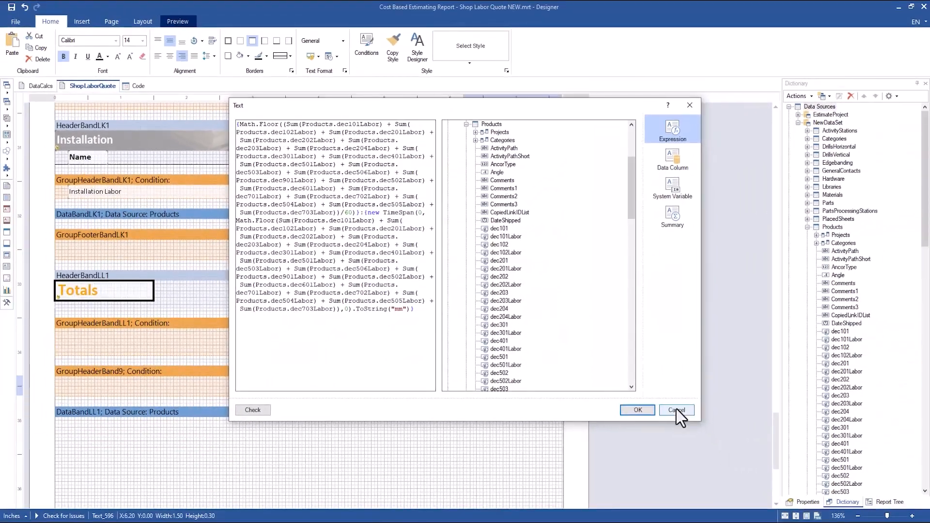
left_click(676, 409)
Step: Review the Total Project Time expression in the report's page header for Products.dec506Labor
scroll(530, 208, "up", 10)
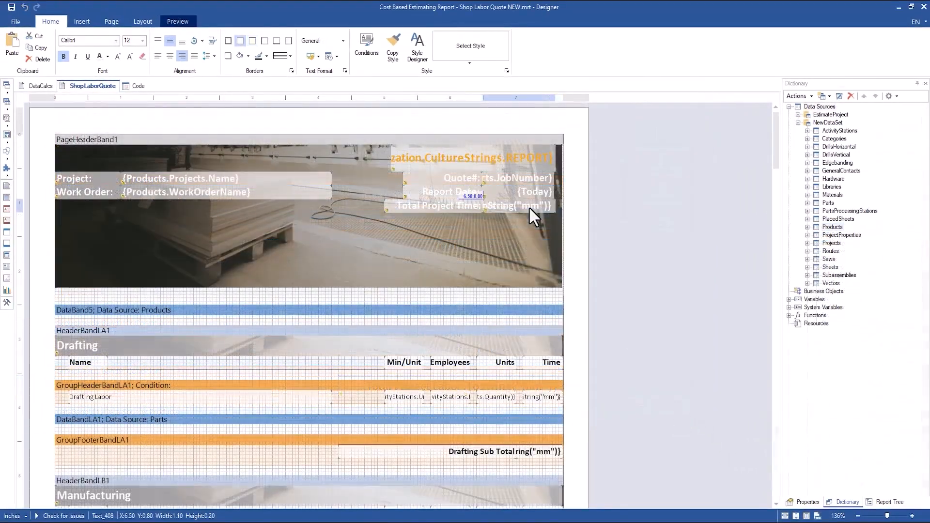
left_click(528, 206)
double_click(528, 207)
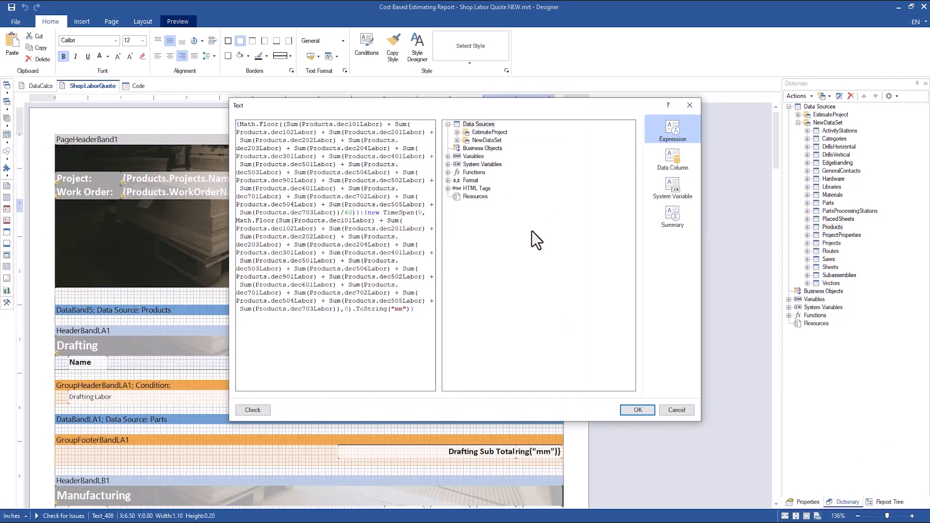
left_click(687, 411)
Step: Preview the report's Product Assembly rows and subtotal, and close the designer while saving the changes
key("F5")
scroll(426, 310, "down", 4)
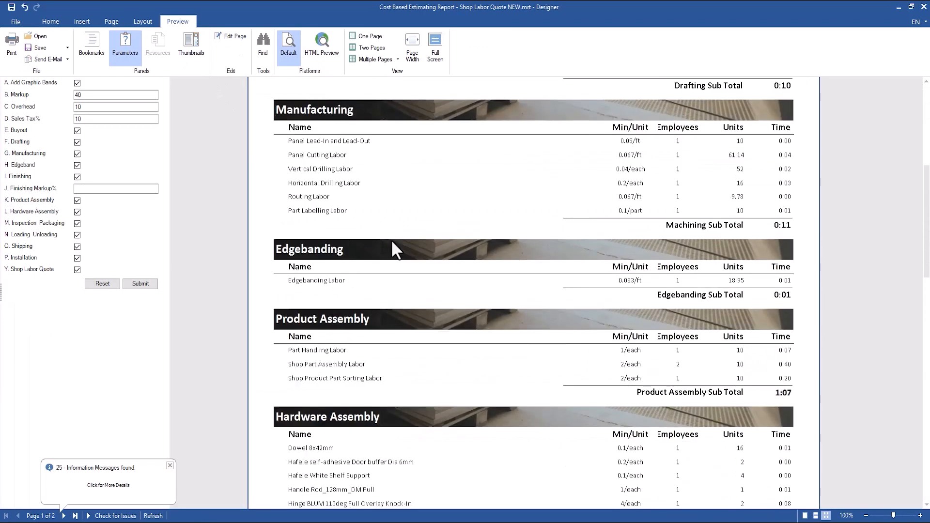
scroll(391, 240, "down", 3)
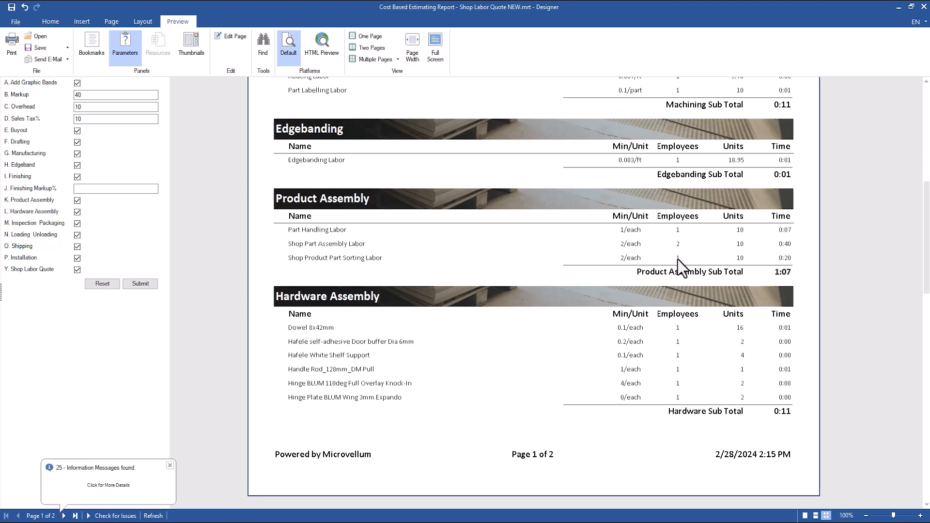
left_click(923, 7)
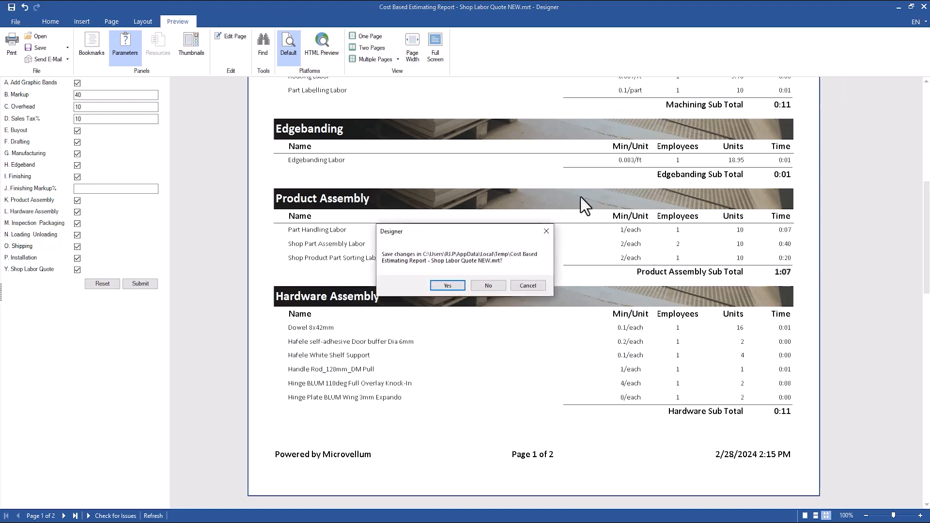
left_click(444, 287)
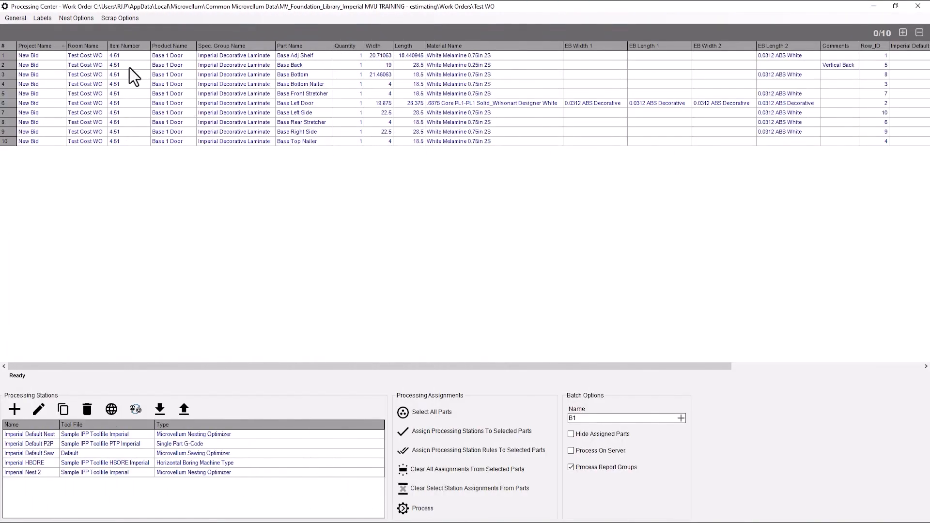
Step: From the Processing Center, view the Cost Based Estimating Report - Shop Labor Quote NEW, check its Product Assembly section and close it
left_click(9, 16)
mouse_move(27, 94)
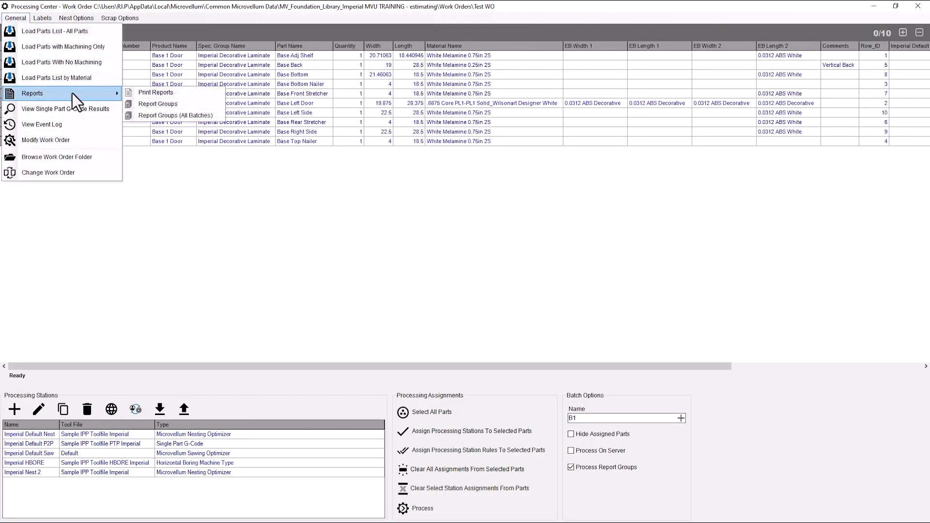
left_click(149, 95)
double_click(380, 211)
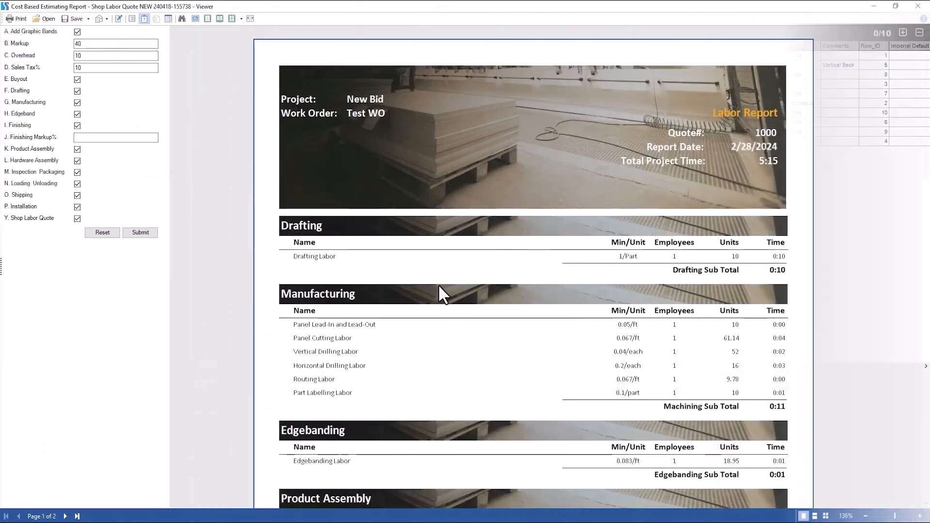
scroll(446, 290, "down", 2)
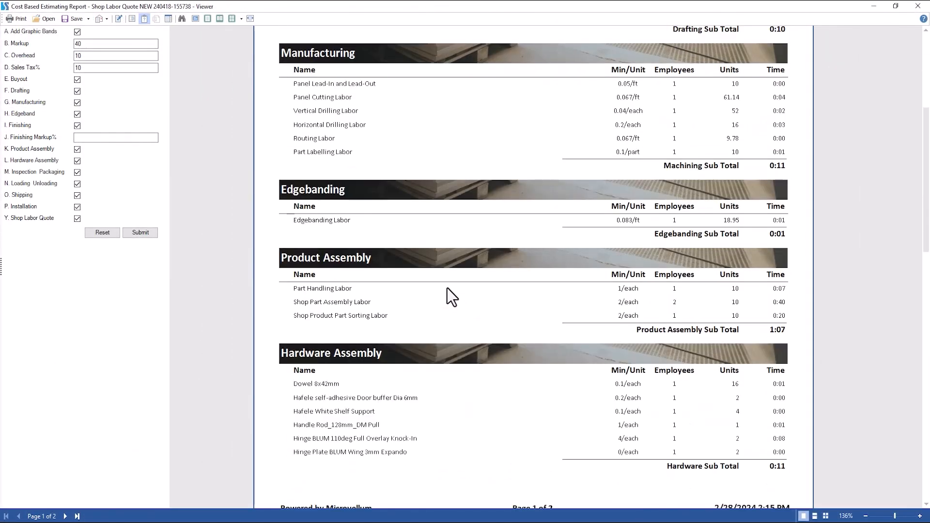
scroll(446, 289, "down", 1)
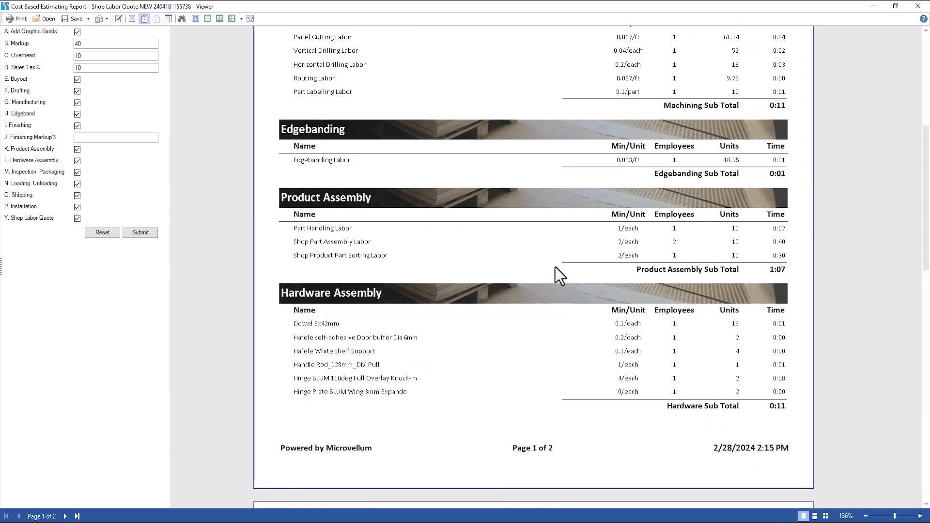
left_click(918, 6)
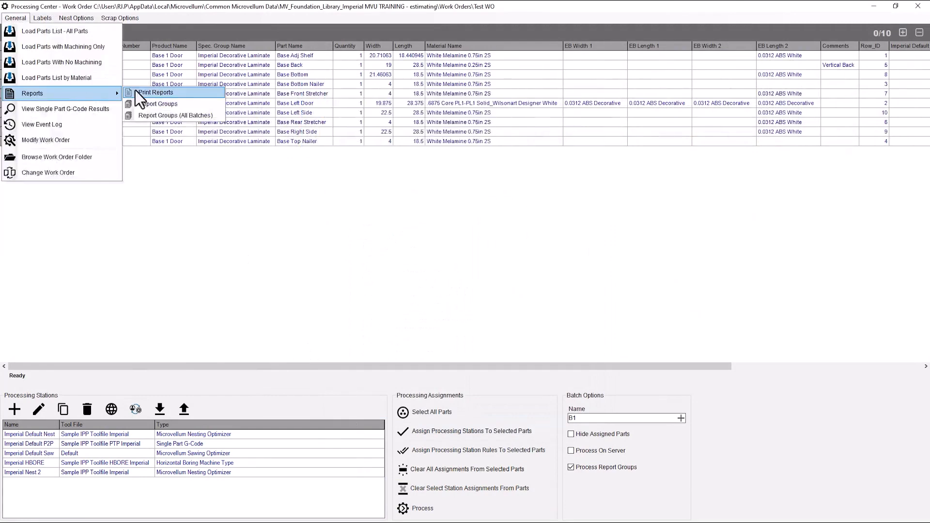
Step: Reopen the Cost Based Estimating Report - Shop Labor Quote NEW and check the recalculated Shop Product Part Sorting Labor row
left_click(140, 92)
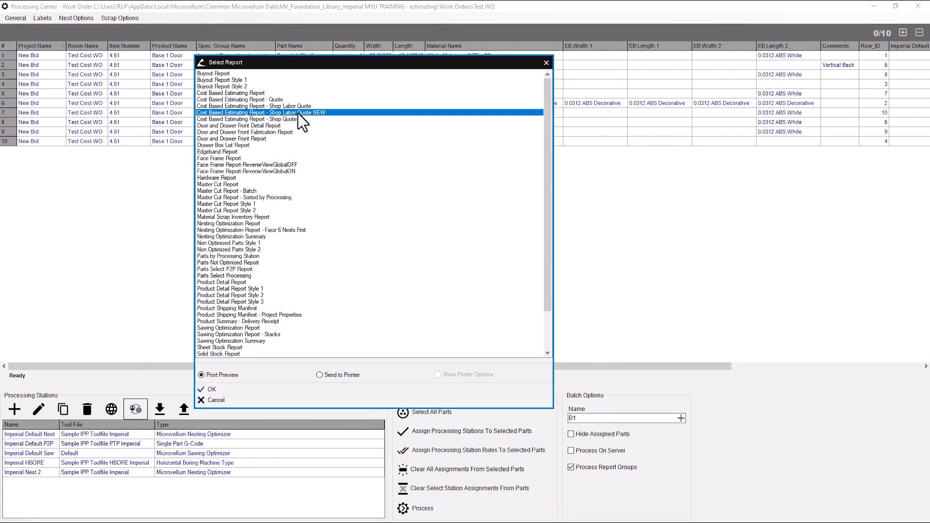
double_click(298, 114)
scroll(437, 312, "down", 2)
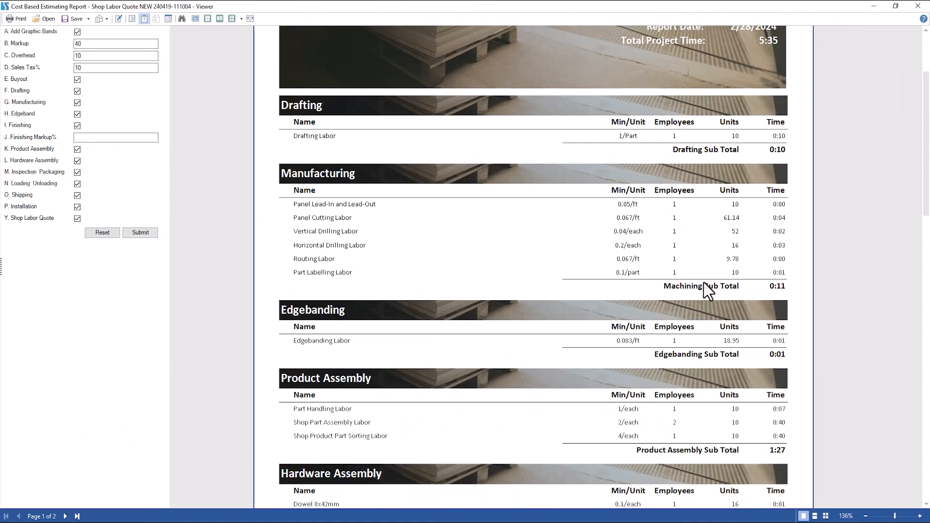
Step: Close the report and set the 506 - Product Part Sorting station to 2 required employees and .75 units per minute of factory time
left_click(917, 7)
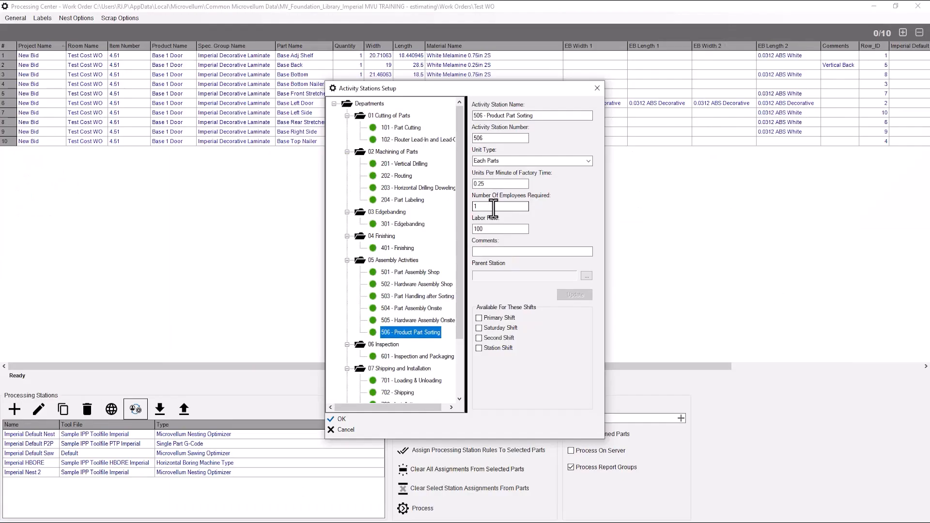
double_click(505, 207)
type("2")
double_click(494, 183)
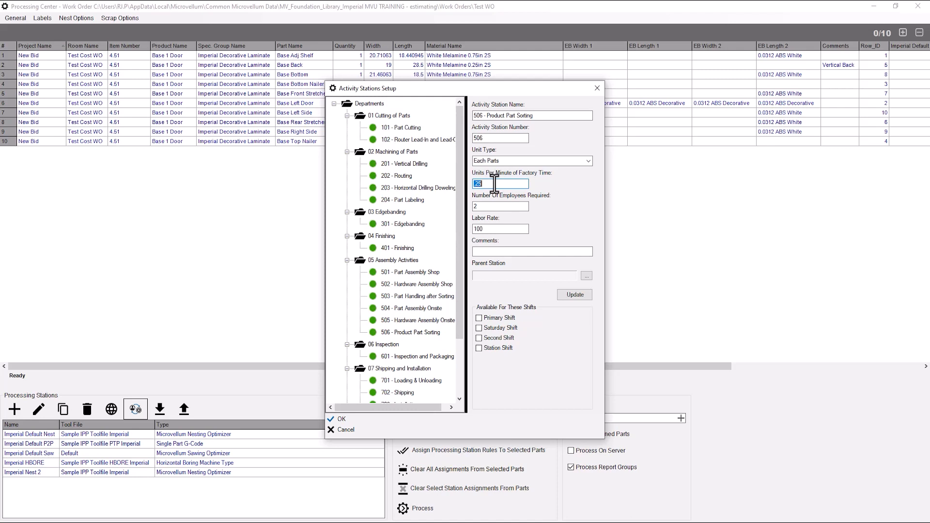
type(".75")
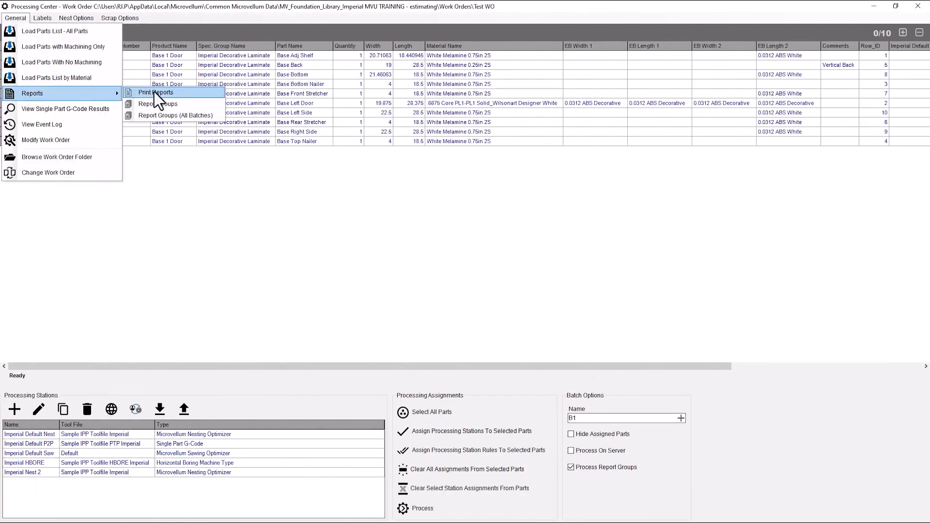
Step: Reopen the Cost Based Estimating Report - Shop Labor Quote NEW and check its Shop Product Part Sorting Labor row and Product Assembly subtotal
left_click(154, 92)
double_click(290, 113)
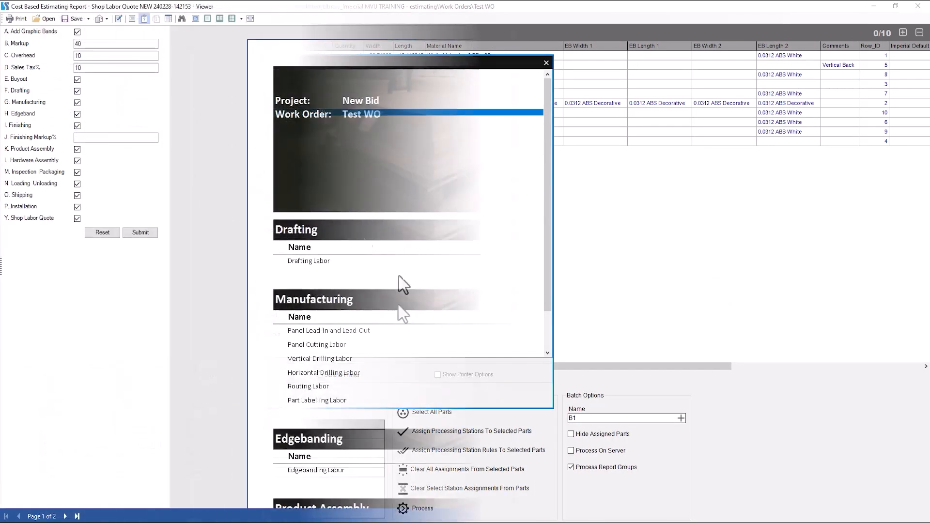
scroll(456, 314, "down", 10)
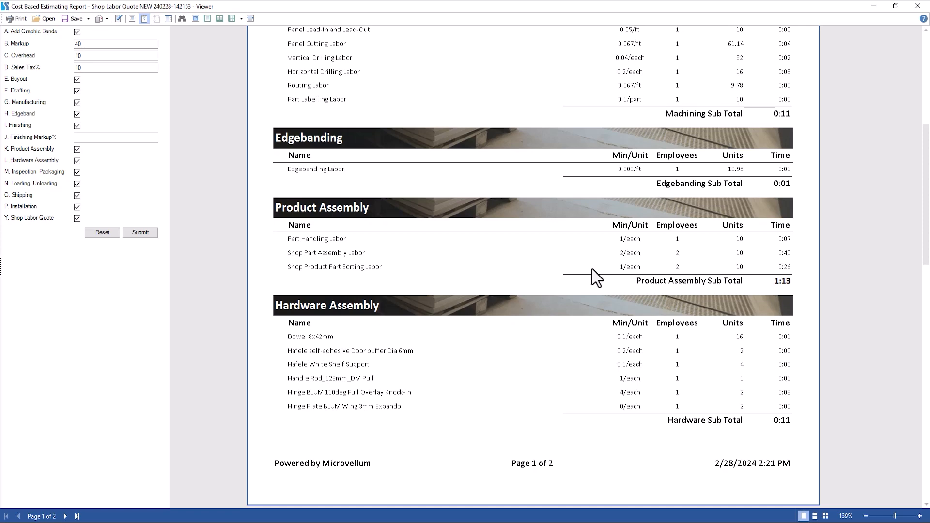
scroll(595, 269, "up", 1)
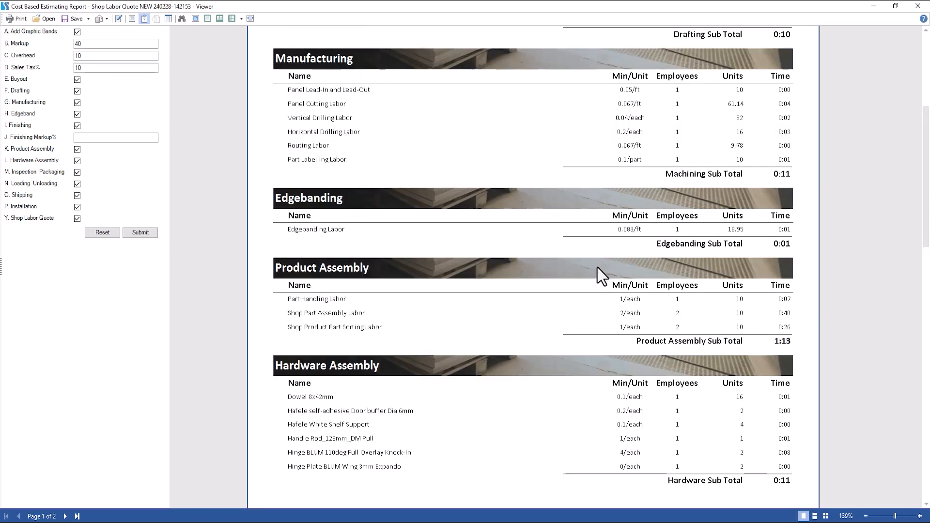
left_click(874, 6)
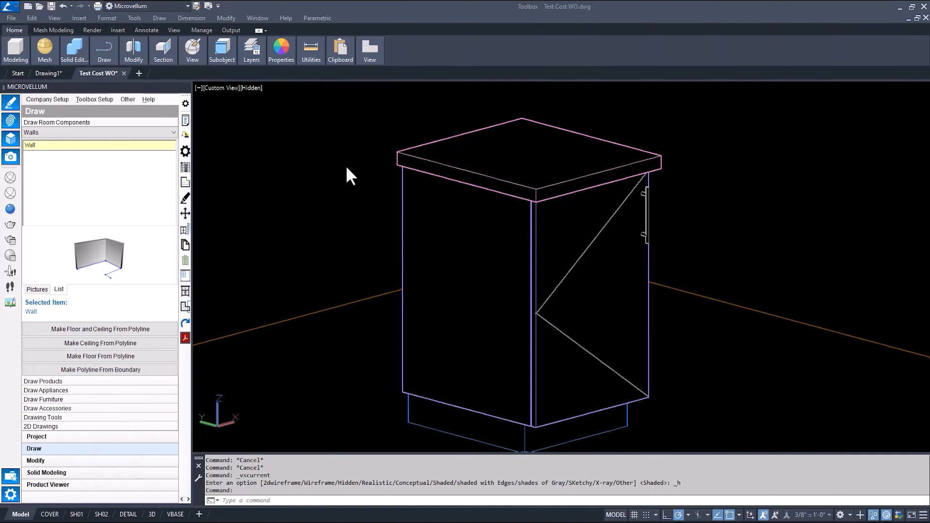
Step: Open the design reports tool and start a new report from the existing Cost Based Estimating Report
left_click(98, 99)
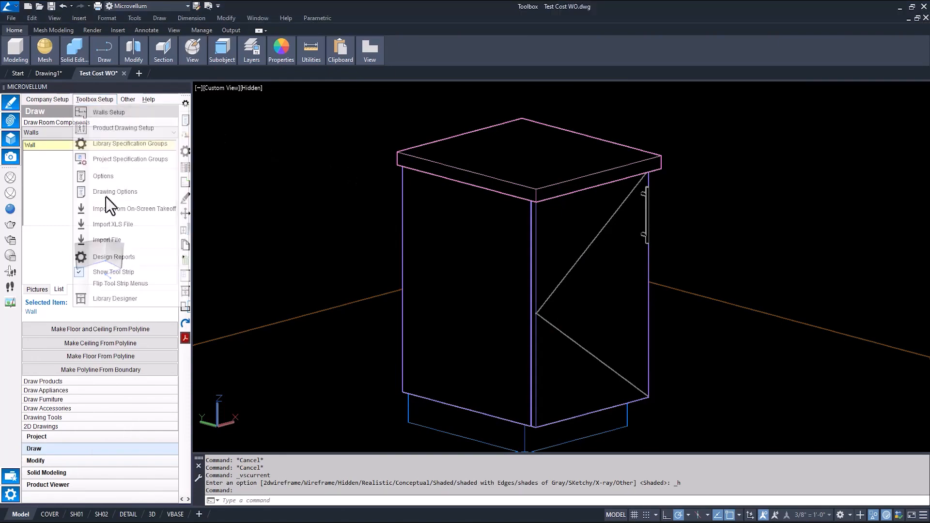
left_click(279, 270)
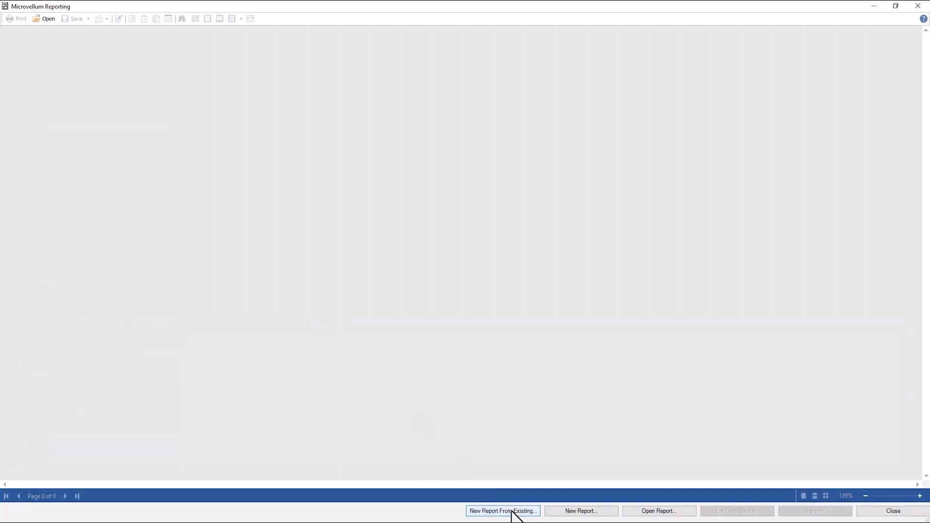
left_click(513, 510)
left_click(432, 148)
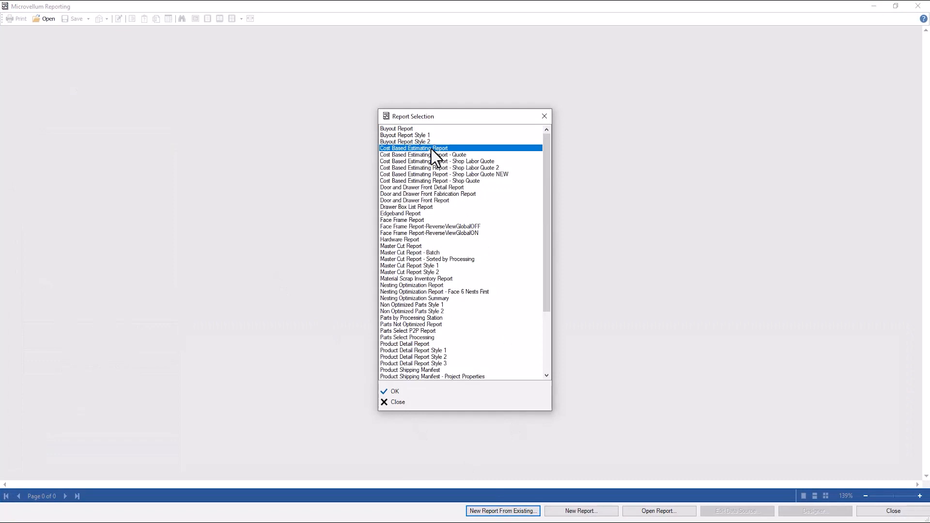
left_click(396, 391)
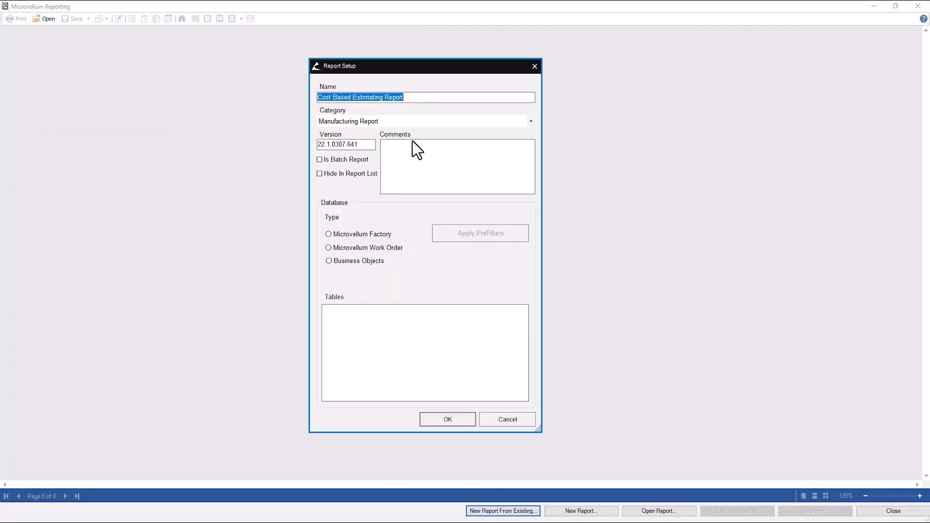
Step: Name the report Cost Based Estimating Report NEW COVER, set its database type to Microvellum Work Order, and load the work order data
left_click(413, 97)
type("NEW COVER")
left_click(343, 247)
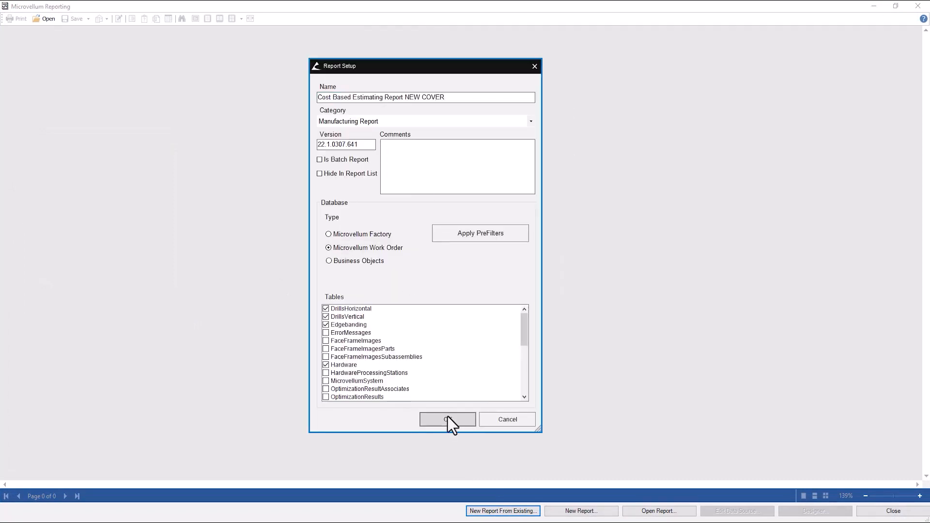
left_click(430, 420)
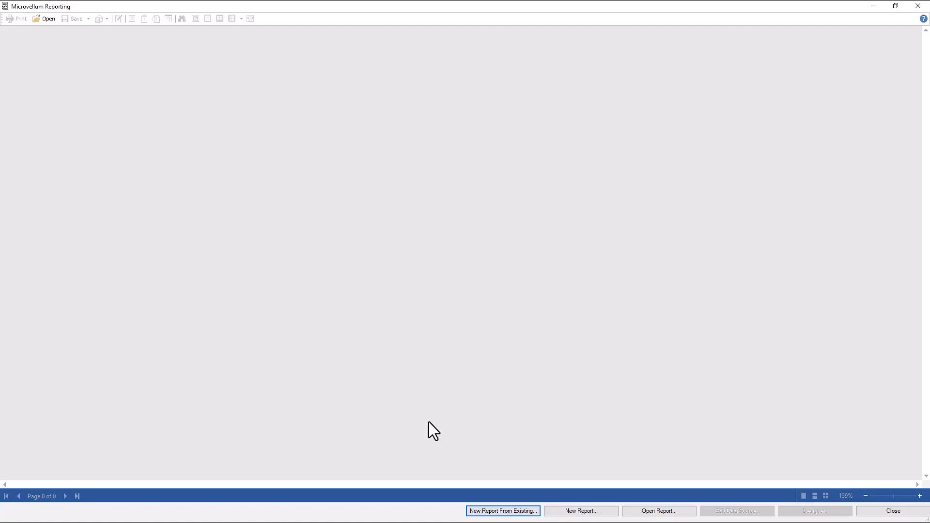
double_click(349, 137)
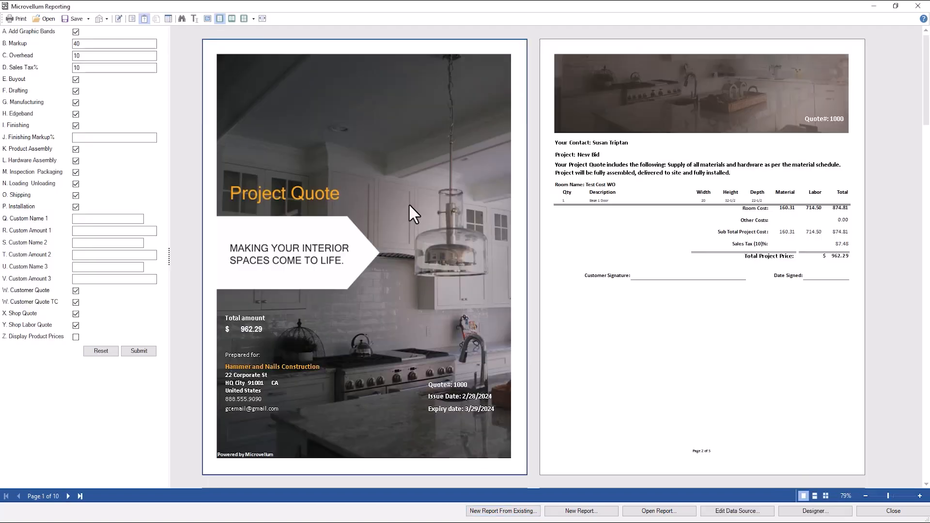
Step: Open the new report in the designer and look through its CustomerQuote, CustomerQuoteTC and ShopQuote pages
left_click(815, 512)
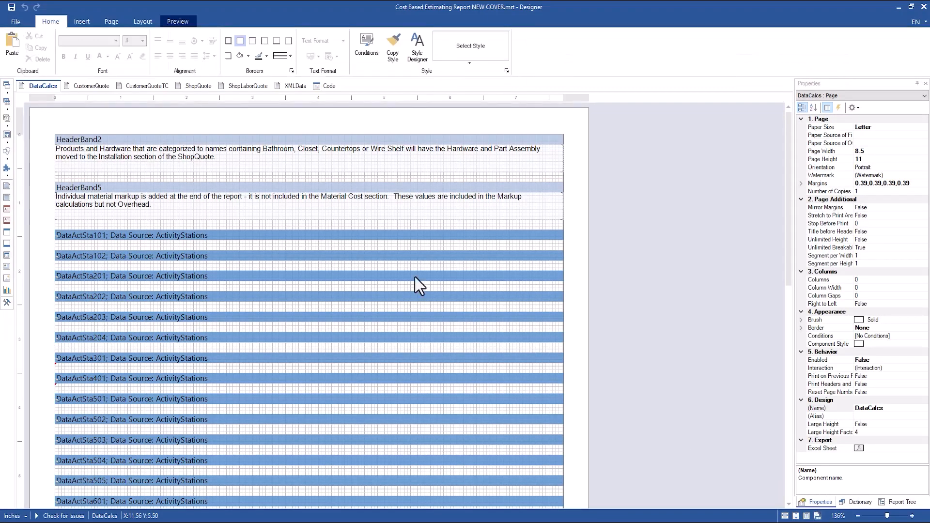
left_click(91, 86)
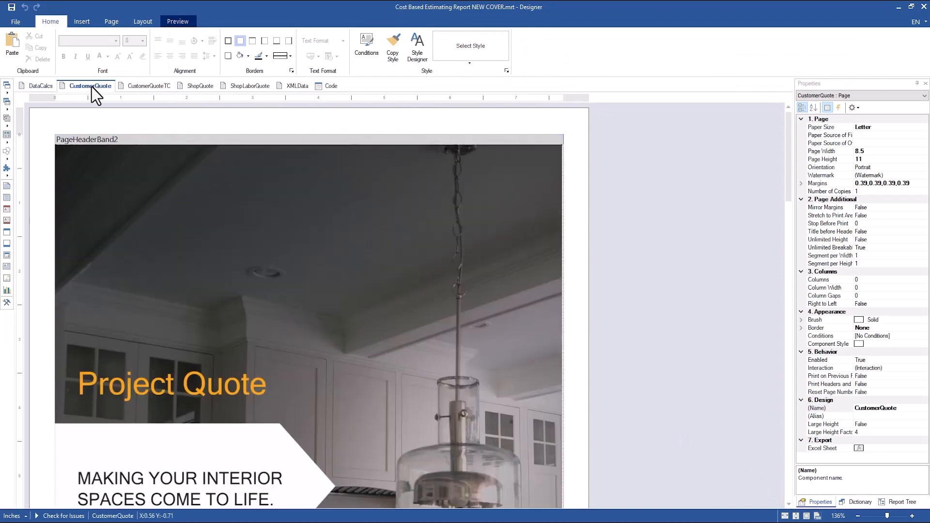
left_click(146, 86)
left_click(195, 85)
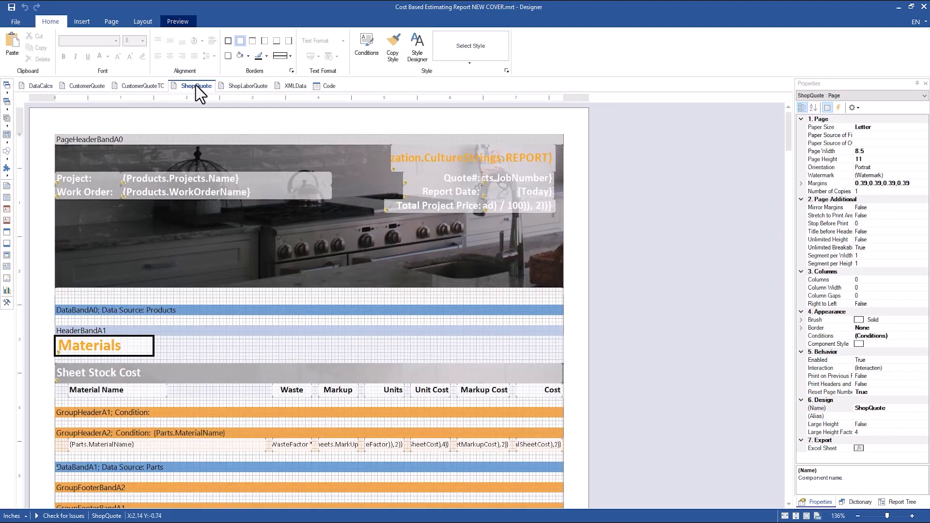
left_click(109, 86)
Step: Replace the CustomerQuote cover's kitchen image with the cabinet rendering from the New Kitchen Project_Estimating folder
left_click(560, 388)
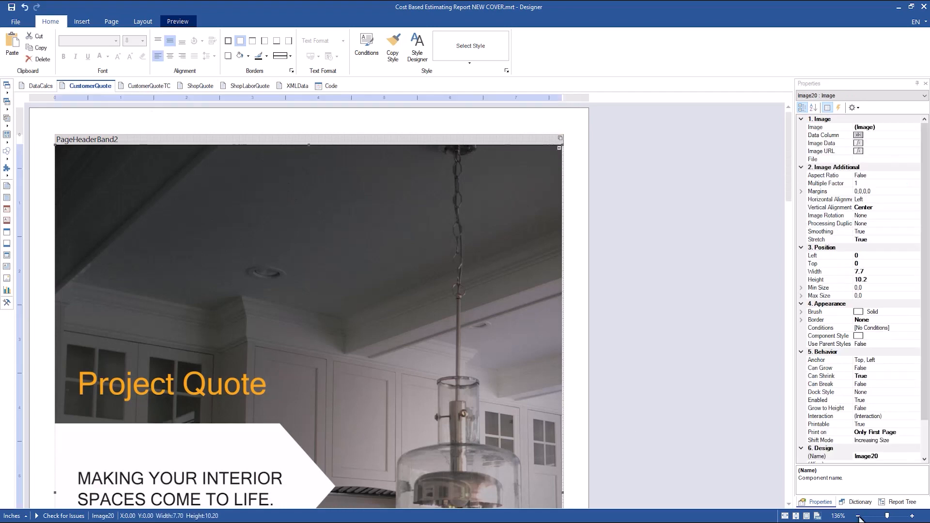
scroll(340, 291, "down", 2)
scroll(330, 252, "down", 3)
double_click(326, 230)
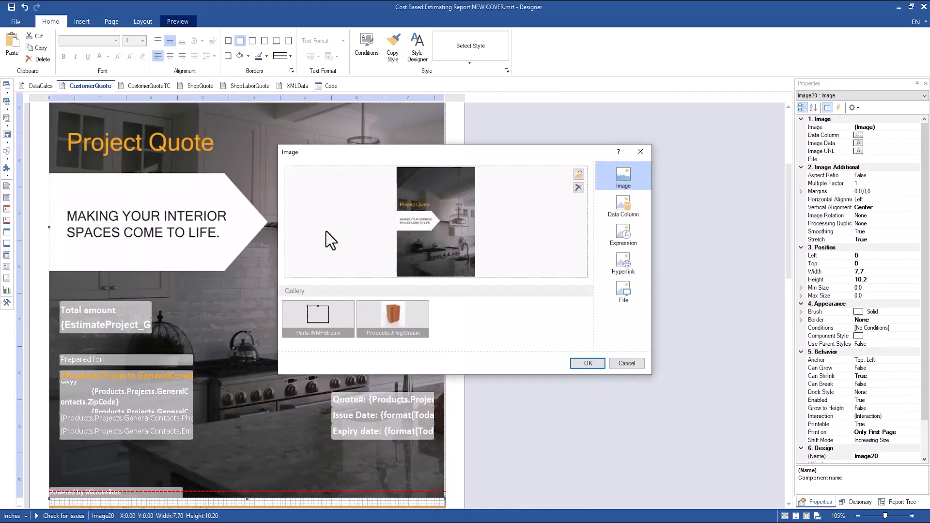
left_click(579, 189)
left_click(578, 173)
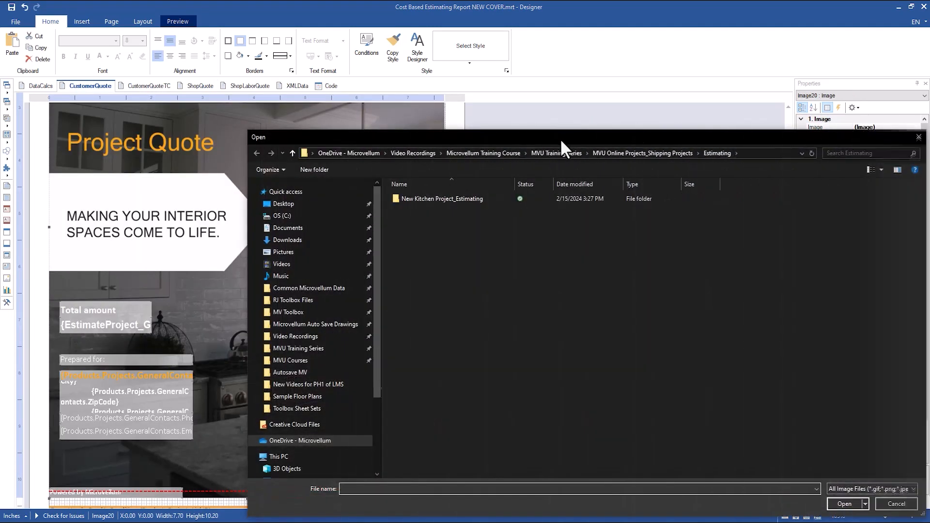
double_click(442, 199)
double_click(383, 184)
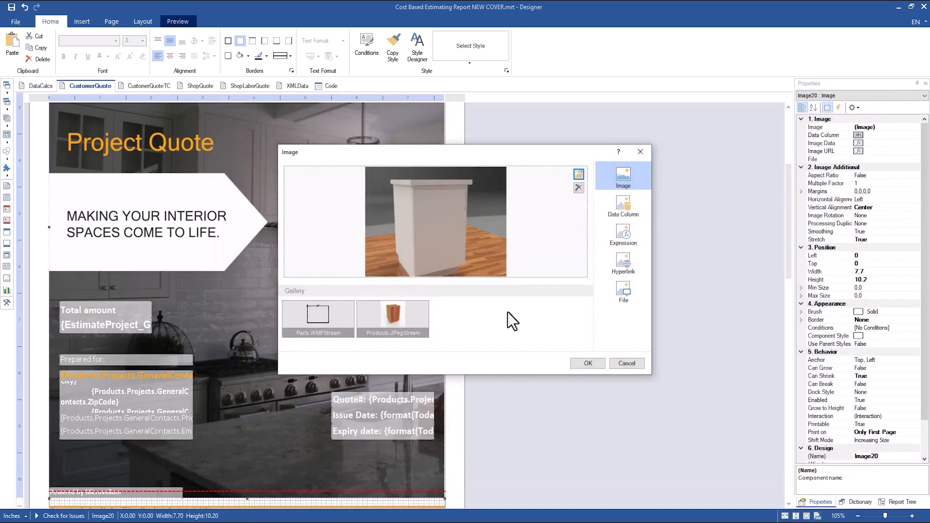
left_click(586, 363)
Step: Shrink the cabinet image so it fills only the lower part of the page header, leaving space above for a logo
scroll(532, 291, "up", 5)
left_click_drag(442, 138, 432, 374)
left_click(281, 272)
Step: Insert the Microvellum logo as an image above the cabinet picture in the page header and scale it to fit the space
left_click(83, 21)
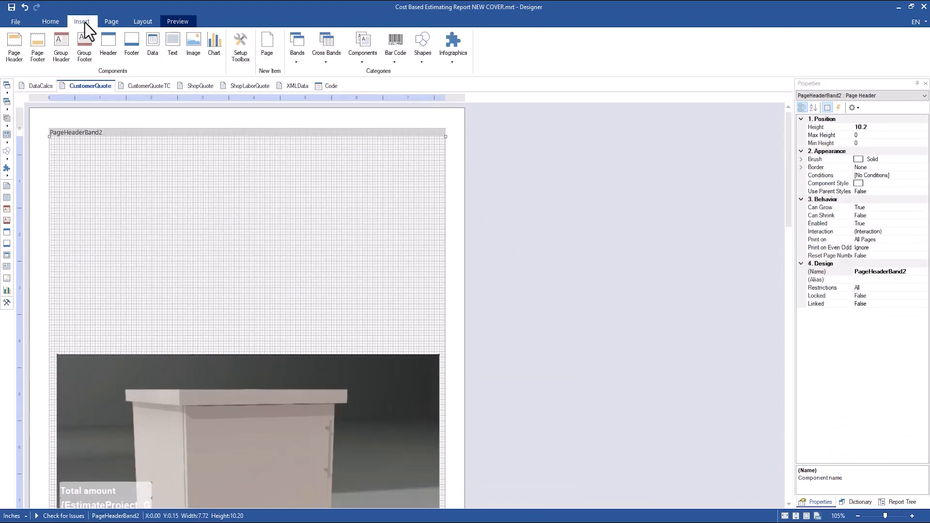
left_click(191, 44)
left_click_drag(73, 147, 410, 330)
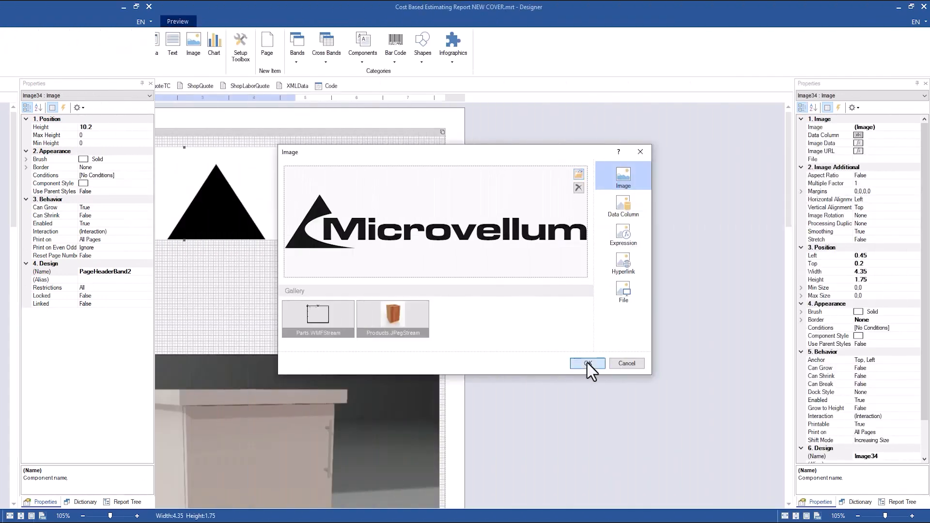
left_click(586, 363)
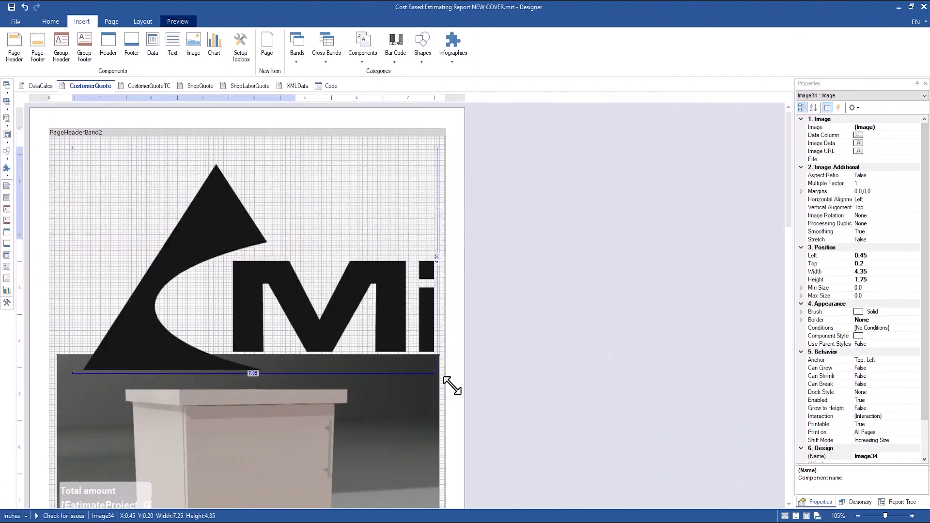
left_click(865, 184)
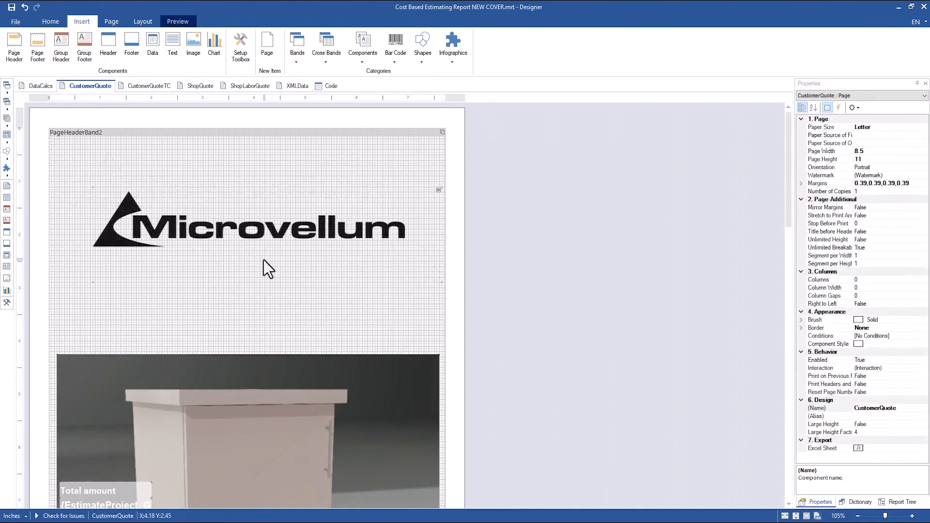
scroll(263, 260, "down", 1)
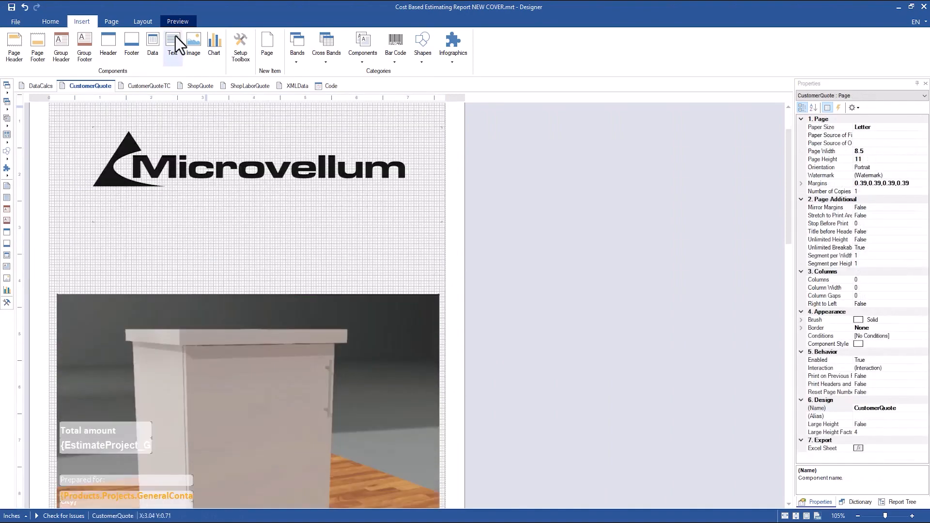
Step: Preview the redesigned cover, close the designer while saving the changes, and close the reporting window
left_click(177, 21)
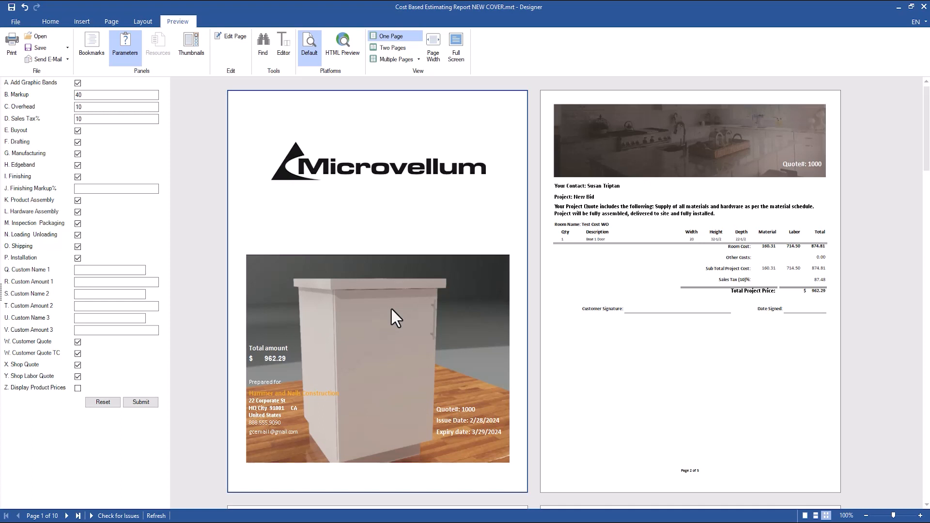
left_click(922, 7)
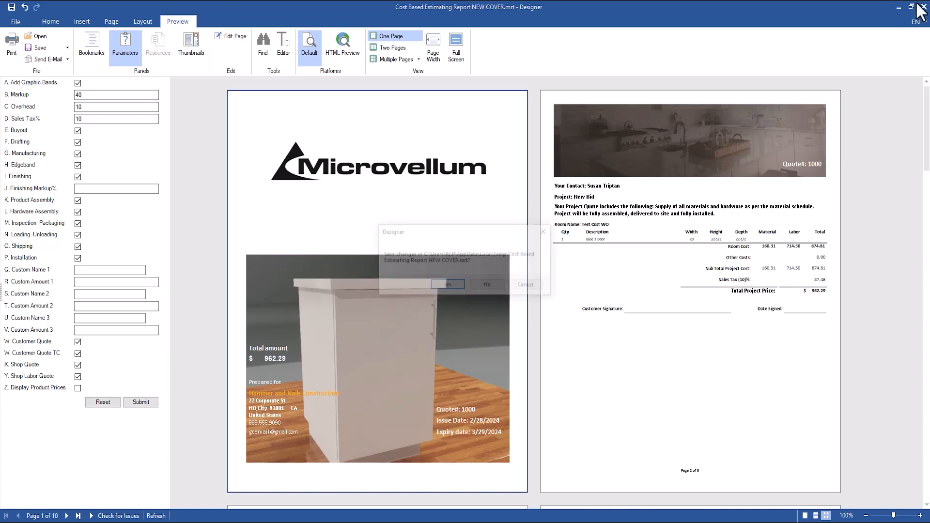
left_click(446, 285)
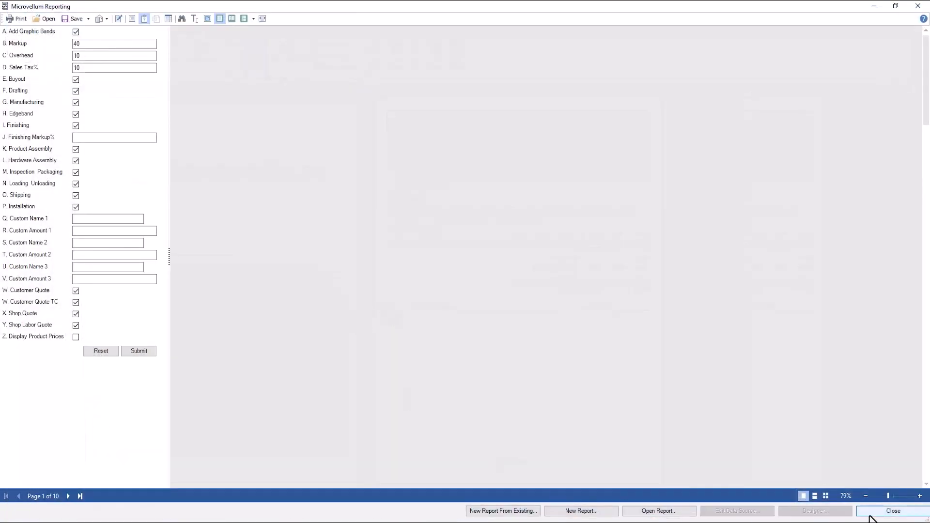
left_click(875, 515)
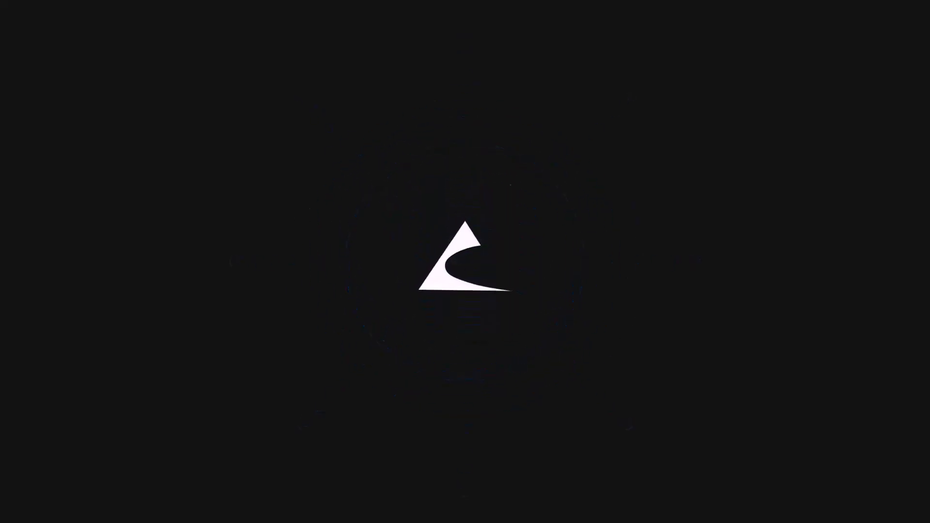